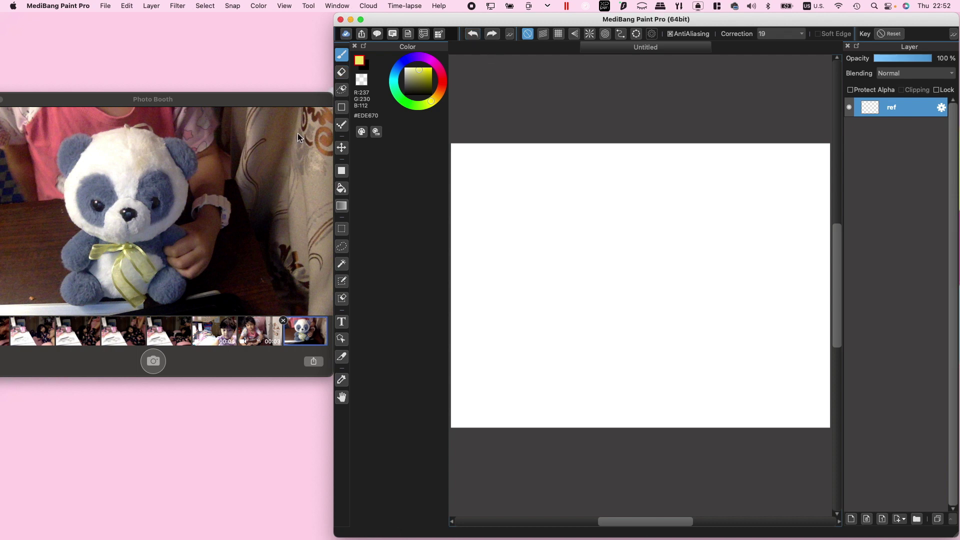
- Enlarge the painting window to full screen, then set the brush color to black (#000000) and the ref layer's opacity to 44%
left_click(360, 20)
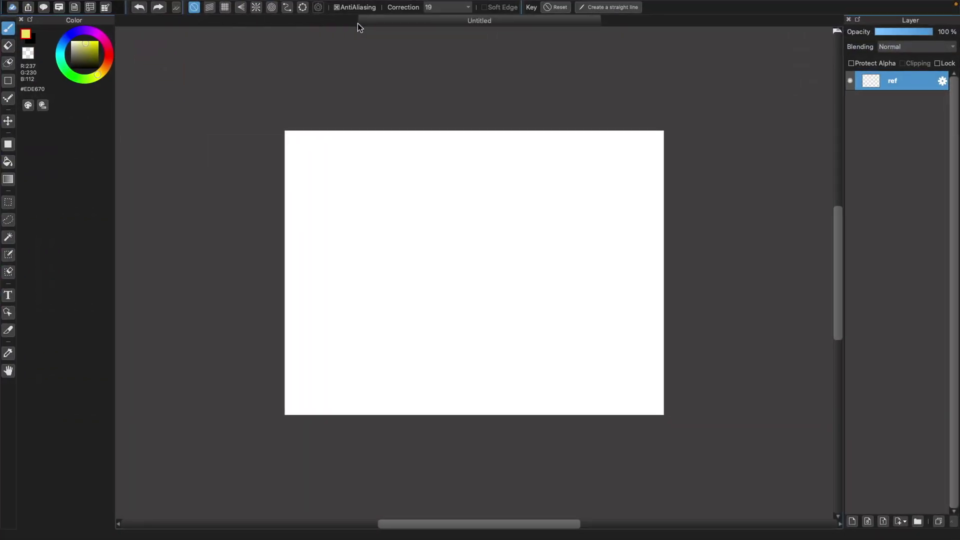
left_click_drag(91, 63, 100, 81)
left_click(901, 33)
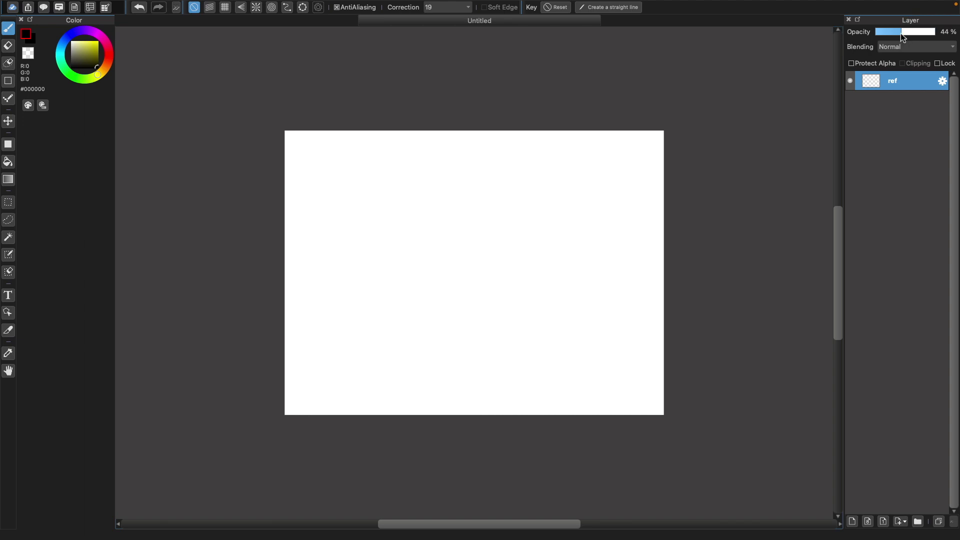
- Sketch the character's head in the upper middle of the canvas, with a round skull, narrow jaw, lashed eyes, nose and open mouth
mouse_move(428, 187)
left_mouse_down()
mouse_move(434, 207)
mouse_move(432, 183)
mouse_move(467, 184)
mouse_move(471, 210)
mouse_move(439, 216)
mouse_move(444, 167)
mouse_move(462, 226)
mouse_move(472, 229)
mouse_move(444, 221)
mouse_move(450, 227)
mouse_move(463, 233)
mouse_move(435, 213)
mouse_move(445, 207)
mouse_move(431, 220)
mouse_move(461, 212)
left_mouse_up()
left_click(140, 8)
left_click(144, 9)
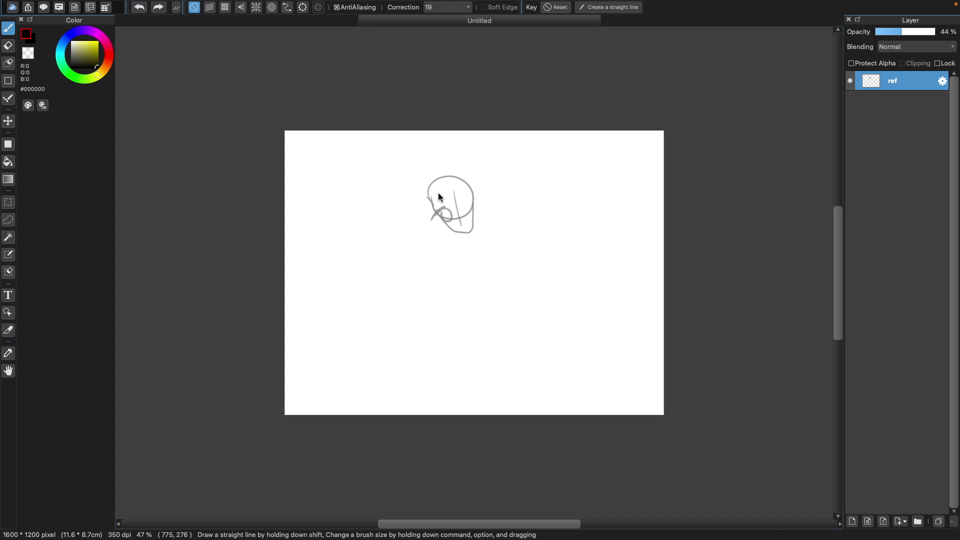
mouse_move(482, 212)
left_mouse_down()
mouse_move(464, 208)
mouse_move(474, 218)
mouse_move(477, 206)
mouse_move(462, 218)
mouse_move(469, 224)
mouse_move(456, 226)
left_mouse_up()
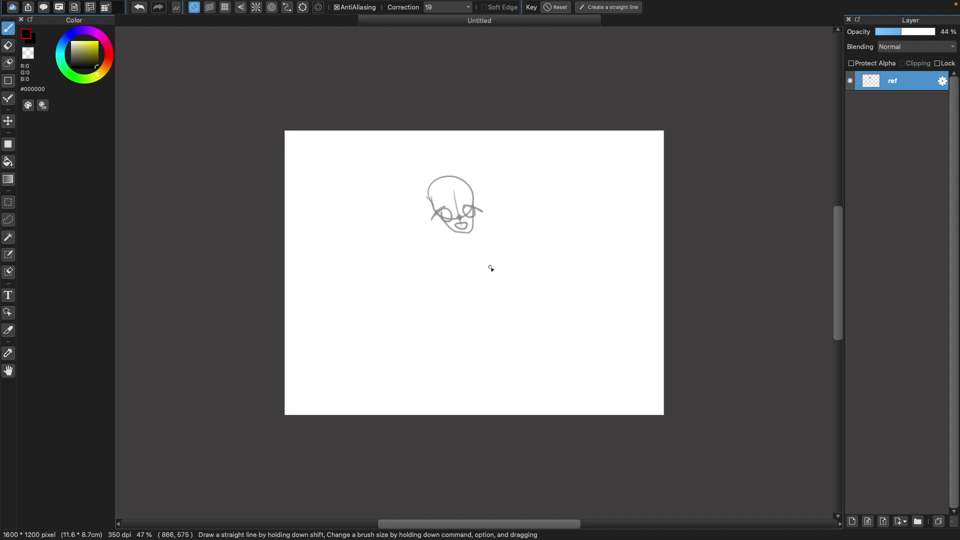
- Sketch a short neck and, on the canvas's right side, a bent arm raised to a hand with curled fingers
left_click_drag(453, 231, 456, 237)
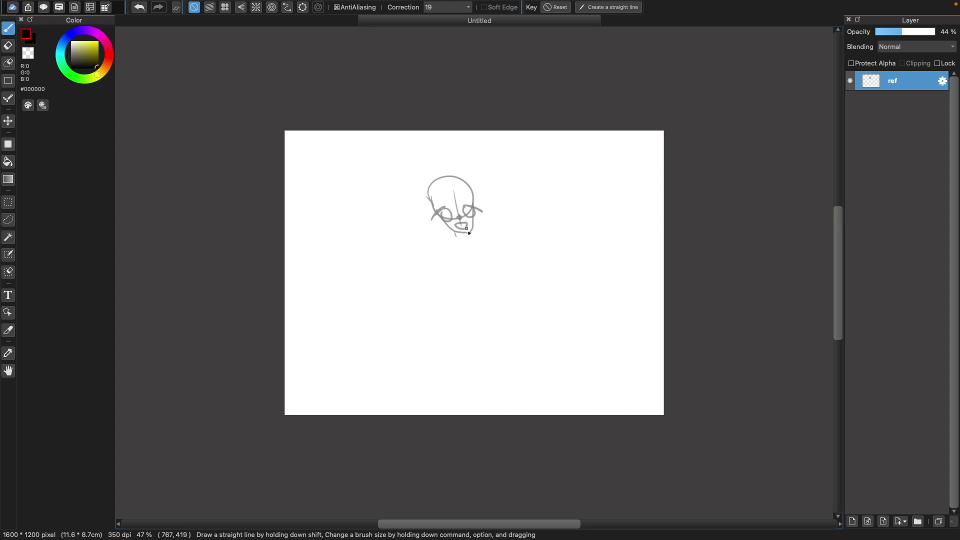
key("x")
key("super+z")
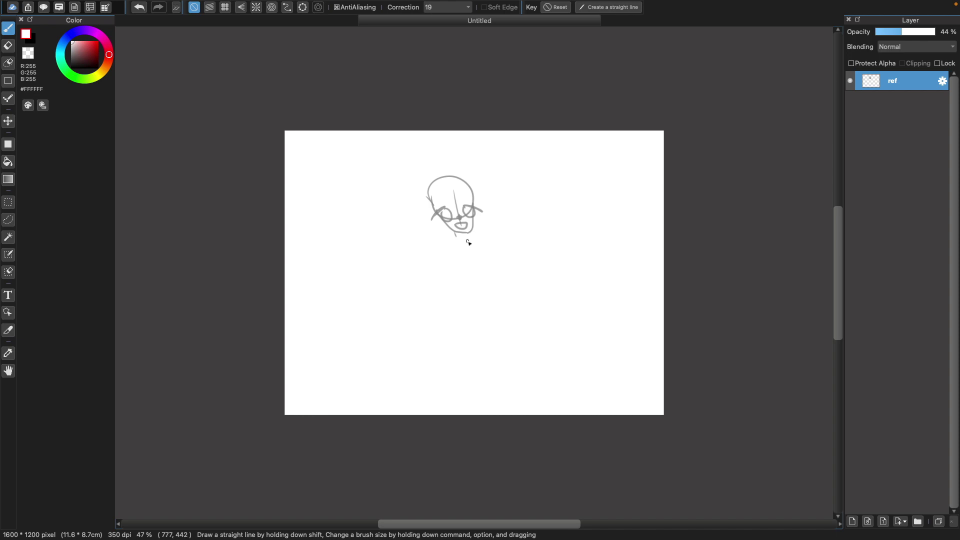
key("x")
left_click_drag(479, 246, 485, 254)
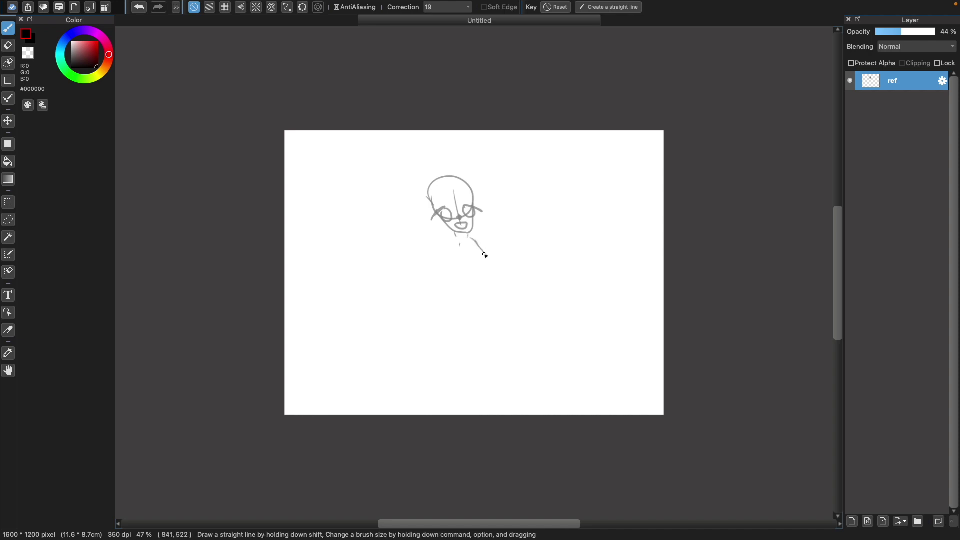
mouse_move(491, 259)
left_mouse_down()
mouse_move(506, 232)
mouse_move(488, 270)
mouse_move(517, 237)
left_mouse_up()
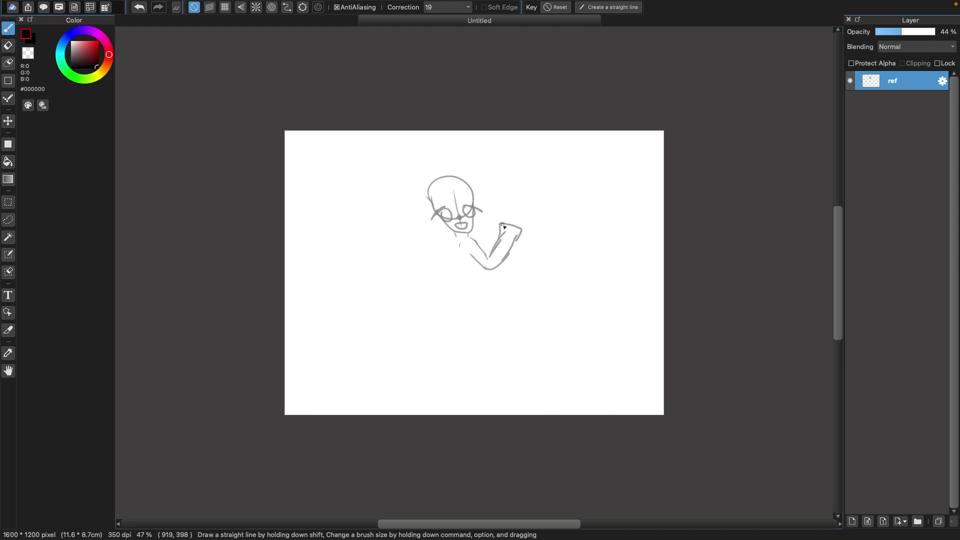
left_click_drag(504, 225, 516, 227)
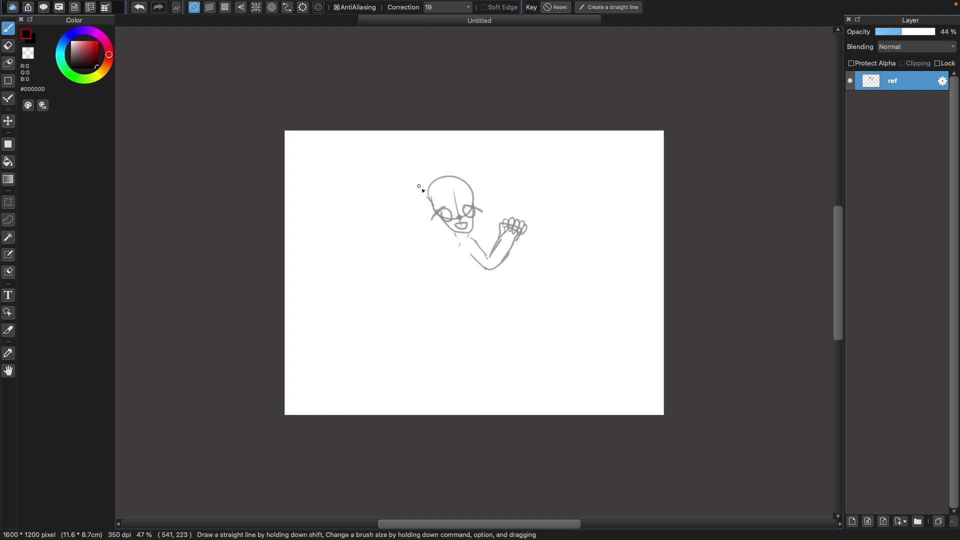
- Sketch the other shoulder and an arm stretched out toward the canvas's left side, ending in a small hand with fingers
left_click_drag(426, 190, 422, 192)
left_click_drag(454, 235, 432, 262)
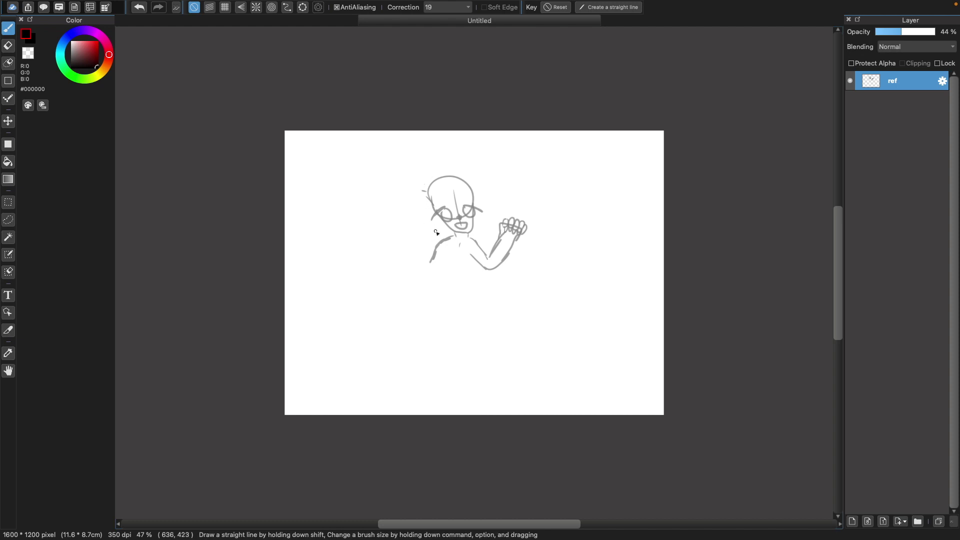
mouse_move(426, 251)
left_mouse_down()
mouse_move(395, 236)
mouse_move(410, 259)
mouse_move(440, 270)
left_mouse_up()
left_click_drag(383, 245, 400, 236)
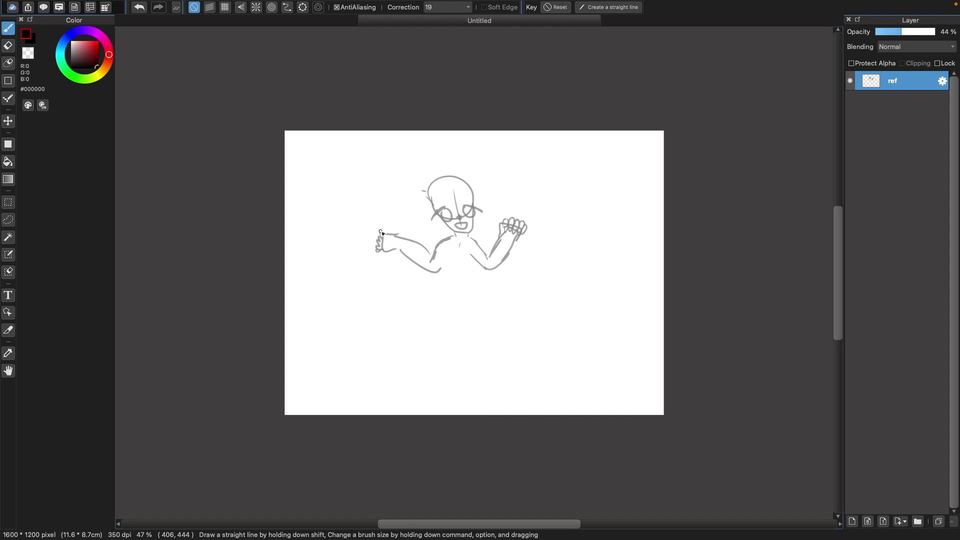
- Sketch the sides of the torso, the curved waistline and a flared skirt with a wavy hem
mouse_move(440, 268)
left_mouse_down()
mouse_move(451, 281)
mouse_move(482, 273)
left_mouse_up()
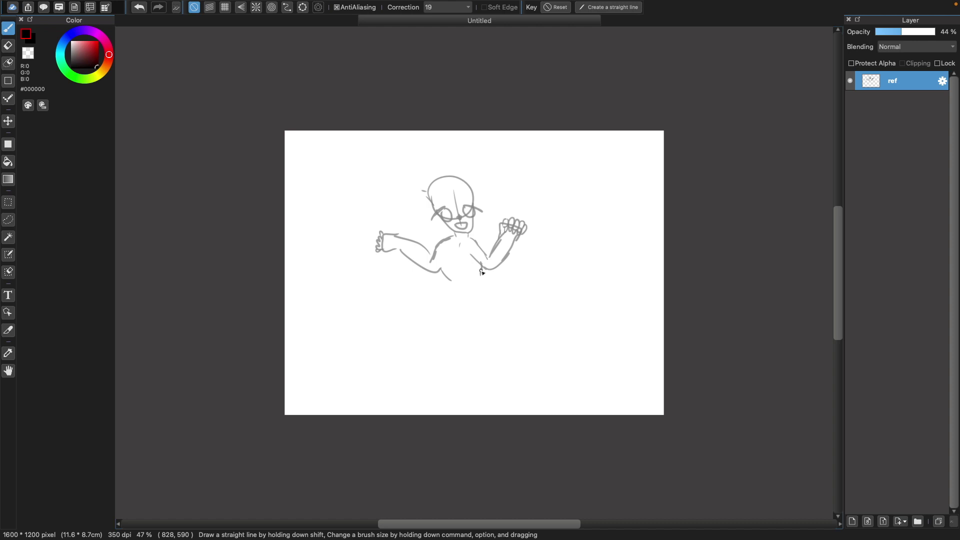
mouse_move(450, 283)
left_mouse_down()
mouse_move(470, 270)
mouse_move(483, 277)
left_mouse_up()
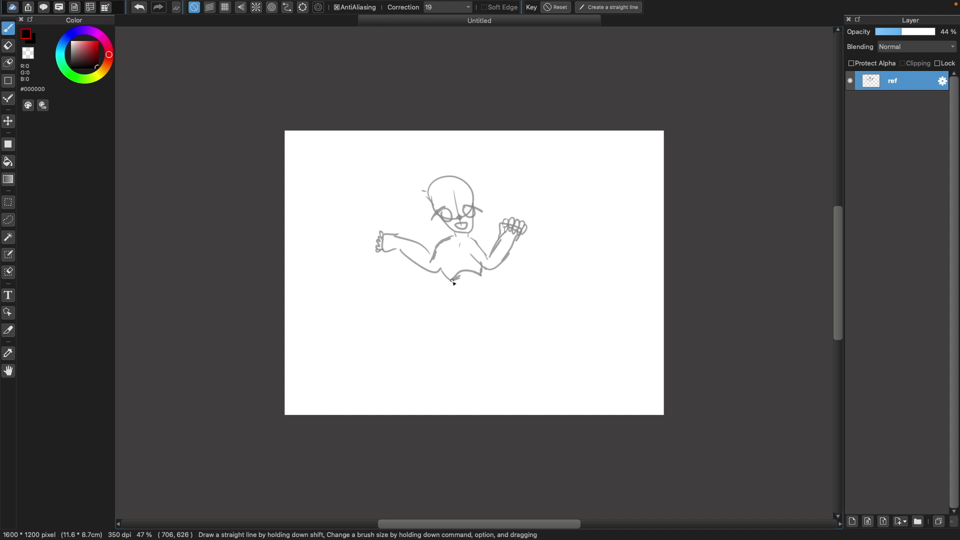
left_click_drag(451, 280, 436, 307)
left_click_drag(482, 275, 516, 307)
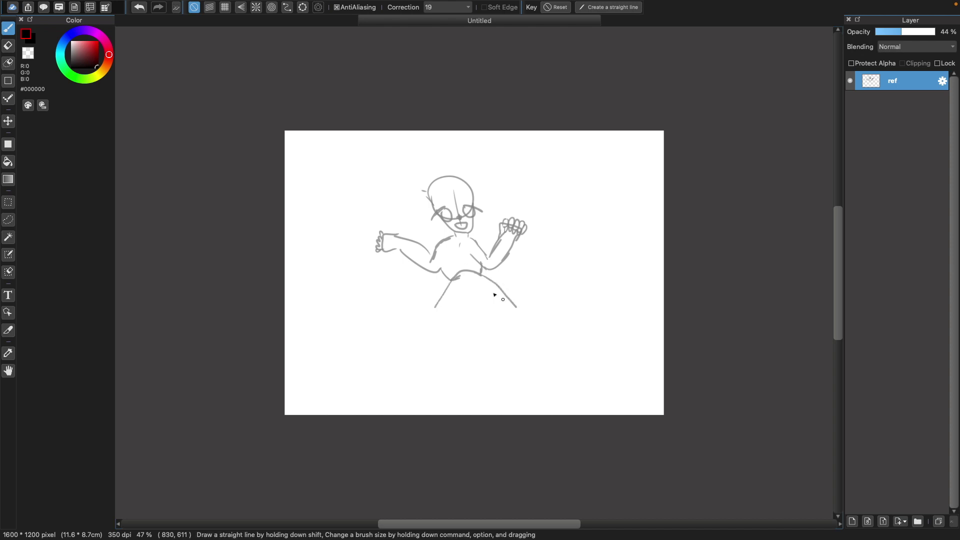
left_click_drag(466, 282, 436, 315)
- Sketch the remaining skirt folds and both legs with feet, adding a stocking line across them below the skirt
mouse_move(482, 283)
left_mouse_down()
mouse_move(486, 316)
mouse_move(511, 298)
mouse_move(516, 306)
mouse_move(458, 341)
mouse_move(469, 375)
left_mouse_up()
mouse_move(481, 316)
left_mouse_down()
mouse_move(486, 384)
mouse_move(466, 368)
mouse_move(476, 391)
mouse_move(468, 410)
mouse_move(490, 406)
left_mouse_up()
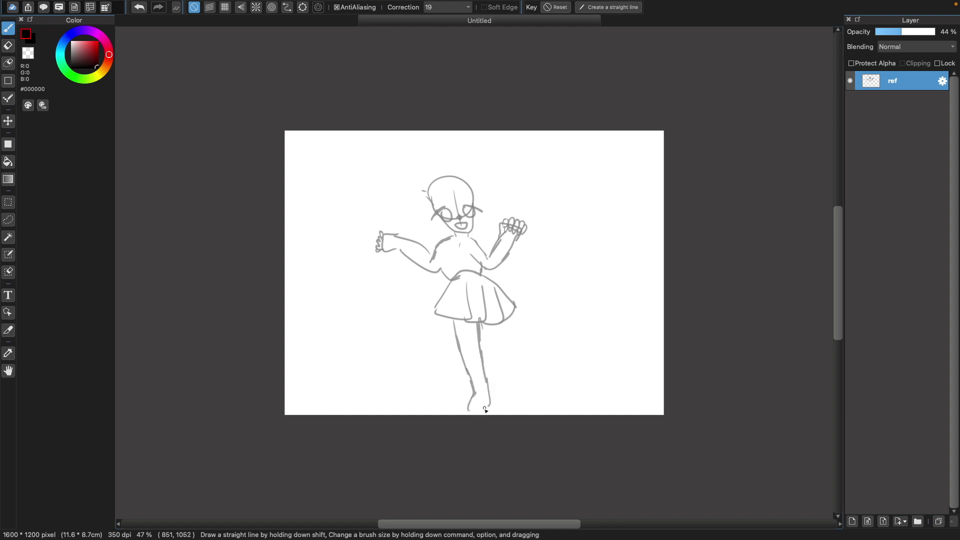
mouse_move(503, 321)
left_mouse_down()
mouse_move(497, 369)
mouse_move(510, 404)
mouse_move(503, 406)
left_mouse_up()
left_click_drag(470, 348, 496, 349)
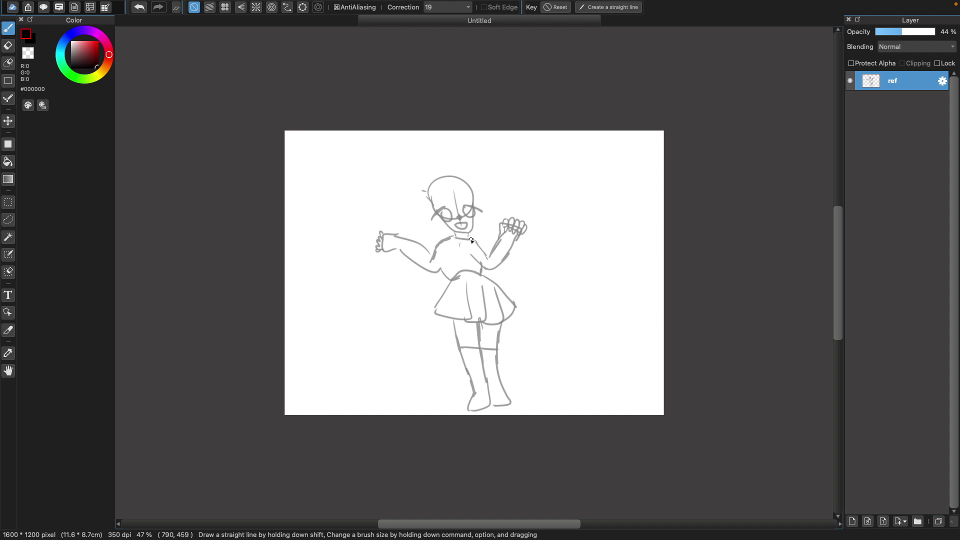
- Sketch a ribbon bow at the neck and pointed bangs across the forehead
mouse_move(459, 242)
left_mouse_down()
mouse_move(475, 250)
mouse_move(456, 235)
mouse_move(455, 260)
mouse_move(473, 258)
left_mouse_up()
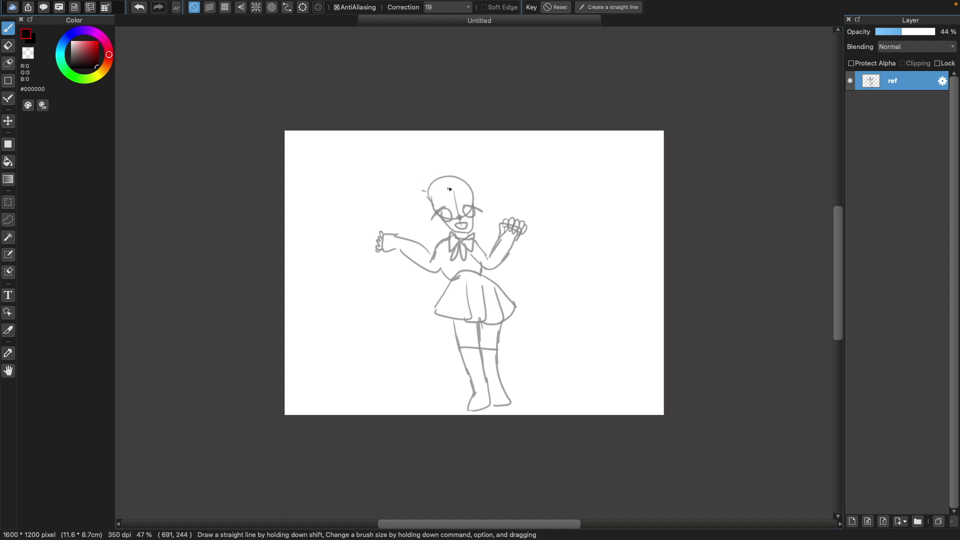
left_click_drag(460, 187, 452, 203)
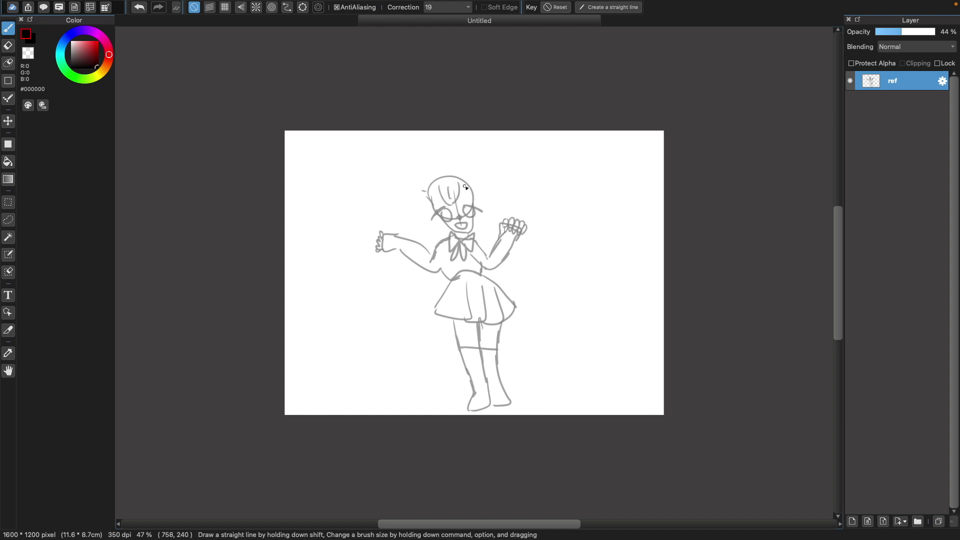
left_click_drag(442, 182, 434, 208)
- Sketch long hair around the face, with side locks and strands falling on both sides of the body to the skirt hem
mouse_move(429, 192)
left_mouse_down()
mouse_move(452, 169)
mouse_move(472, 180)
mouse_move(493, 245)
left_mouse_up()
left_click_drag(434, 173, 419, 220)
mouse_move(434, 175)
left_mouse_down()
mouse_move(423, 207)
mouse_move(442, 246)
left_mouse_up()
left_click_drag(430, 181, 447, 264)
left_click_drag(415, 193, 425, 315)
left_click_drag(422, 186, 427, 321)
left_click_drag(481, 196, 518, 316)
- Sketch a large bow on top of the head and long outer hair strands reaching below the skirt on both sides
mouse_move(442, 166)
left_mouse_down()
mouse_move(455, 151)
mouse_move(470, 170)
mouse_move(434, 155)
mouse_move(430, 181)
left_mouse_up()
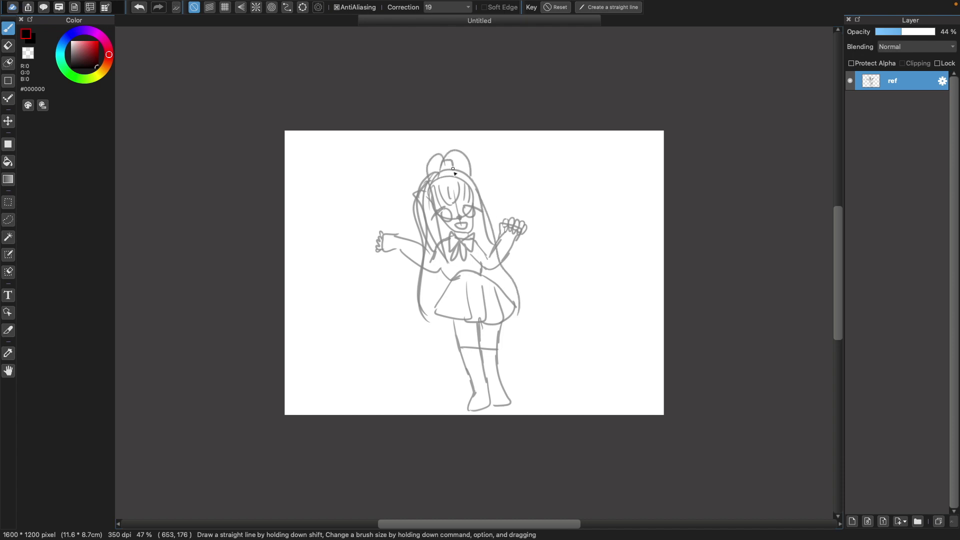
mouse_move(471, 166)
left_mouse_down()
mouse_move(503, 275)
mouse_move(535, 330)
left_mouse_up()
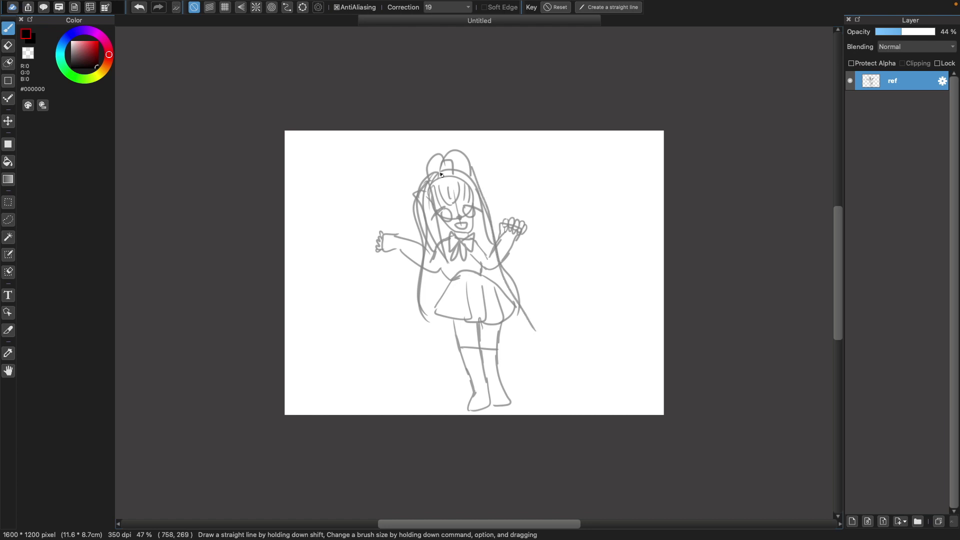
left_click_drag(428, 170, 433, 333)
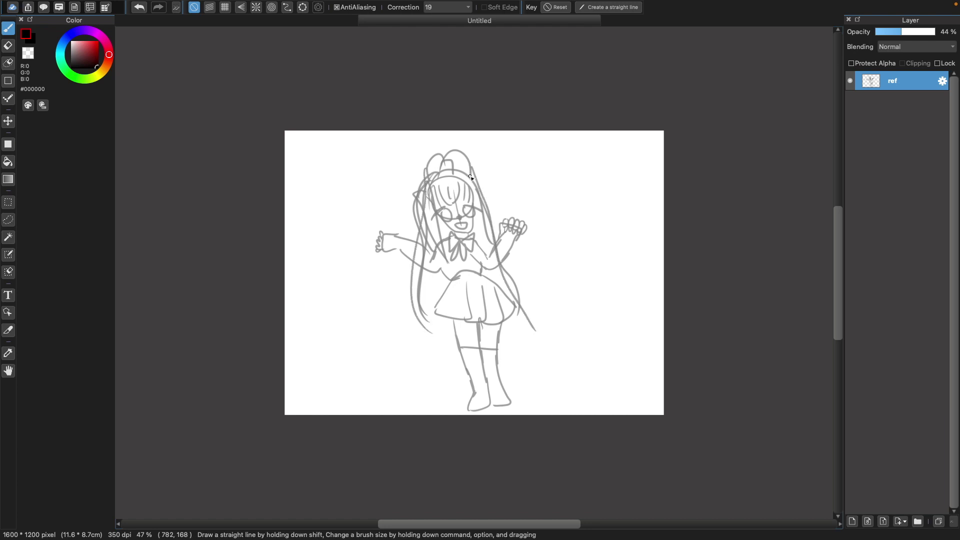
- Sketch two round panda ears on the head and a small rounded tail beside the hip above the skirt
mouse_move(459, 162)
left_mouse_down()
mouse_move(478, 157)
mouse_move(485, 176)
left_mouse_up()
mouse_move(423, 185)
left_mouse_down()
mouse_move(408, 198)
mouse_move(418, 167)
mouse_move(426, 173)
left_mouse_up()
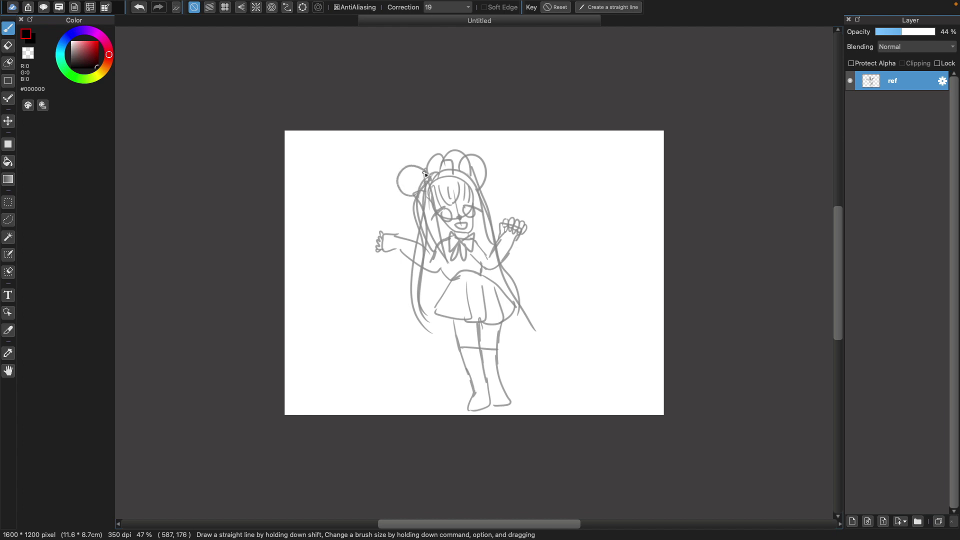
mouse_move(483, 275)
left_mouse_down()
mouse_move(498, 266)
mouse_move(515, 283)
left_mouse_up()
- Add a new layer above the ref layer and name it line
left_click(853, 521)
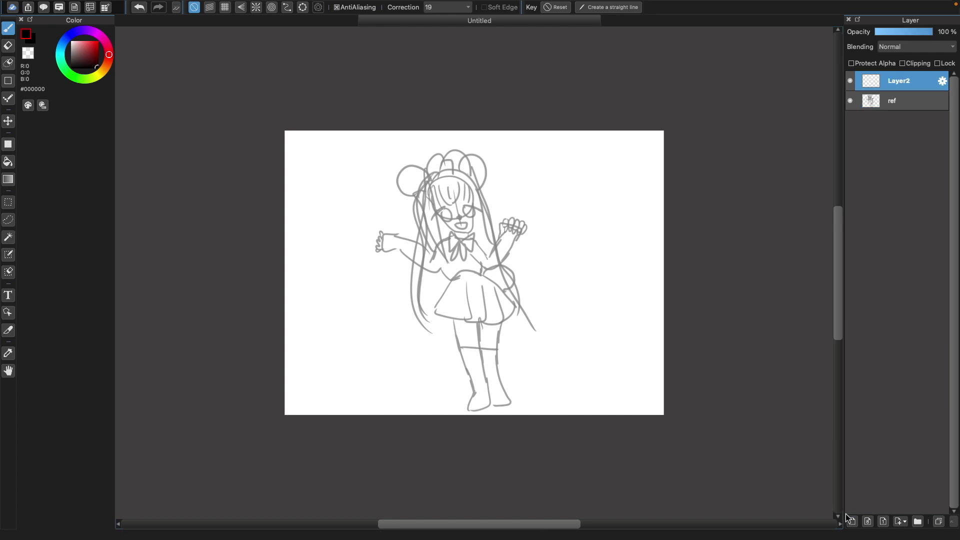
left_click(942, 81)
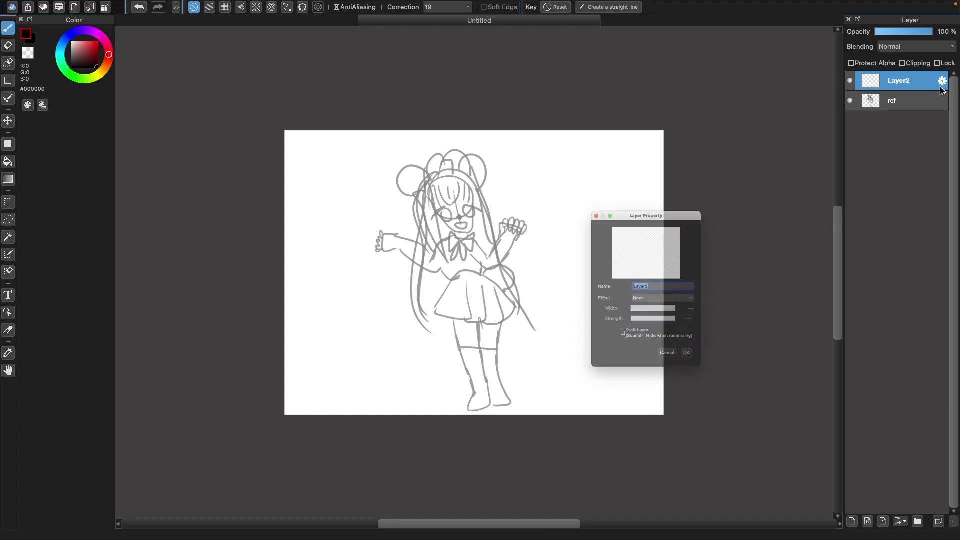
left_click(671, 285)
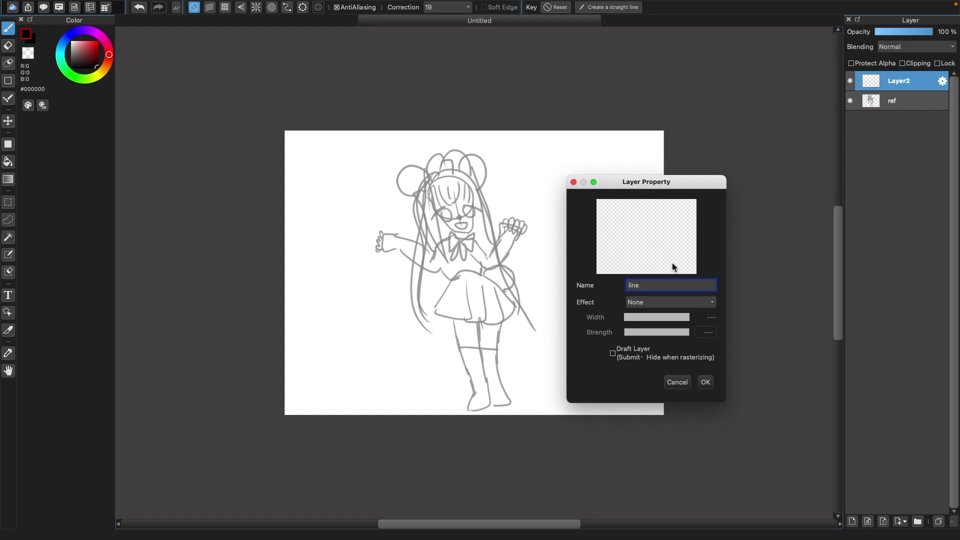
left_click(705, 382)
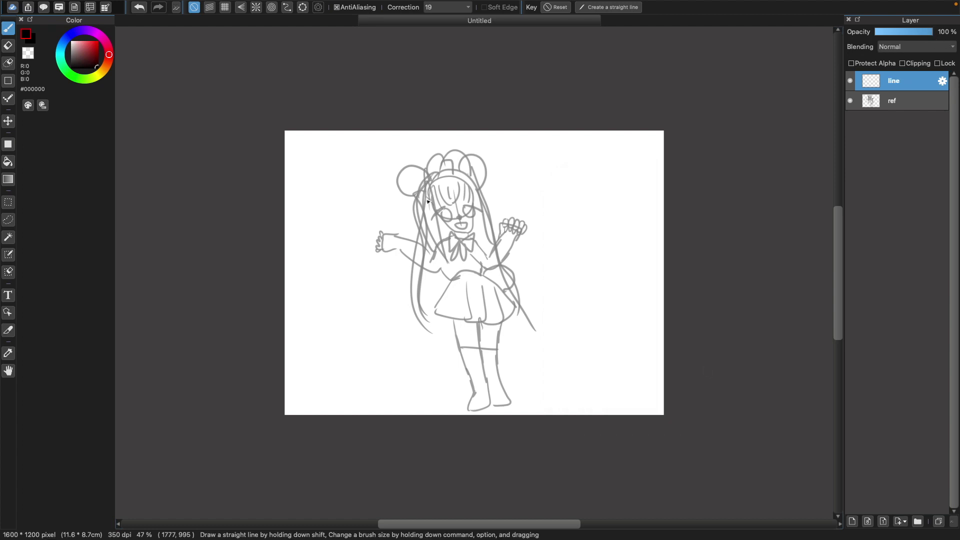
- Ink the face outline, both eyes with lashes, the nose and the mouth in black on the line layer
left_click_drag(431, 199, 456, 236)
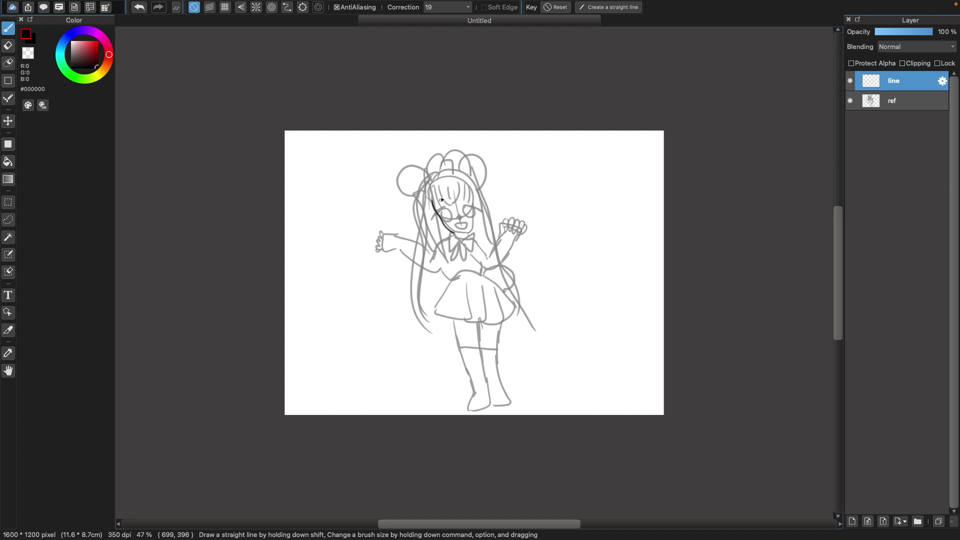
left_click(139, 7)
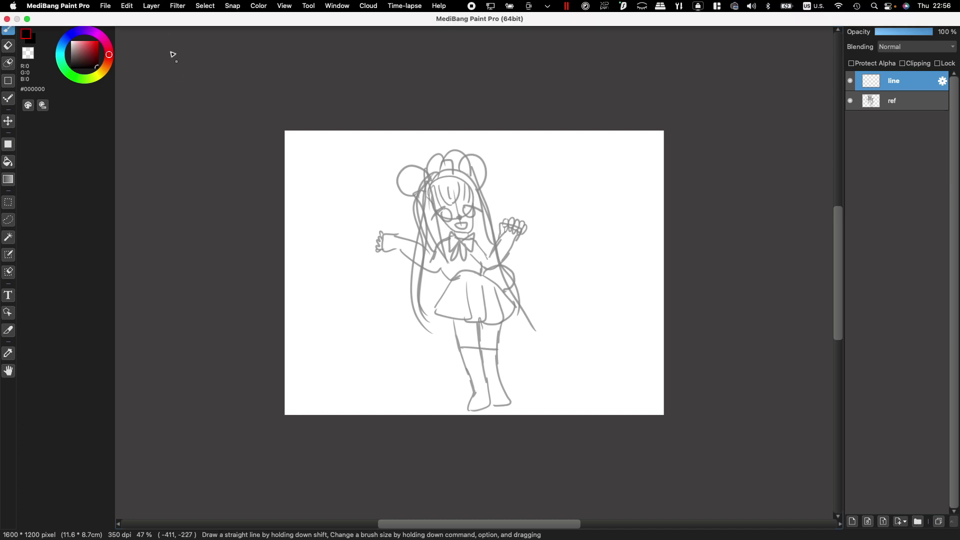
mouse_move(432, 202)
left_mouse_down()
mouse_move(446, 225)
mouse_move(468, 231)
left_mouse_up()
mouse_move(473, 192)
left_mouse_down()
mouse_move(468, 233)
mouse_move(442, 213)
left_mouse_up()
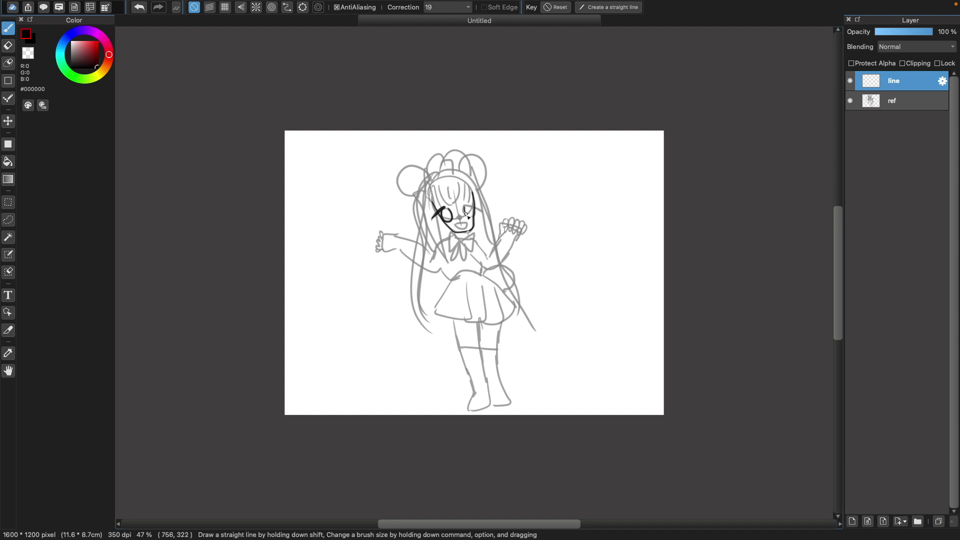
left_click_drag(482, 211, 472, 205)
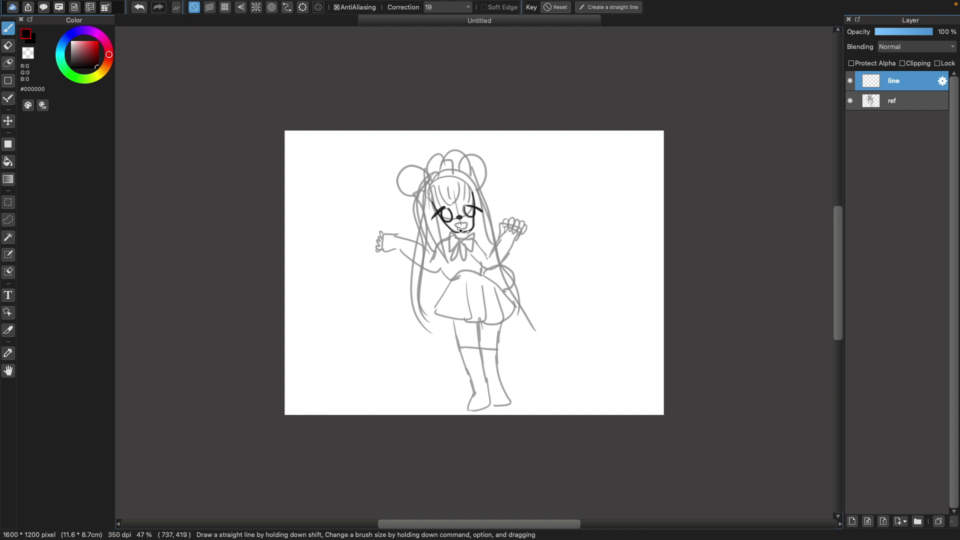
mouse_move(453, 224)
left_mouse_down()
mouse_move(466, 225)
mouse_move(454, 227)
left_mouse_up()
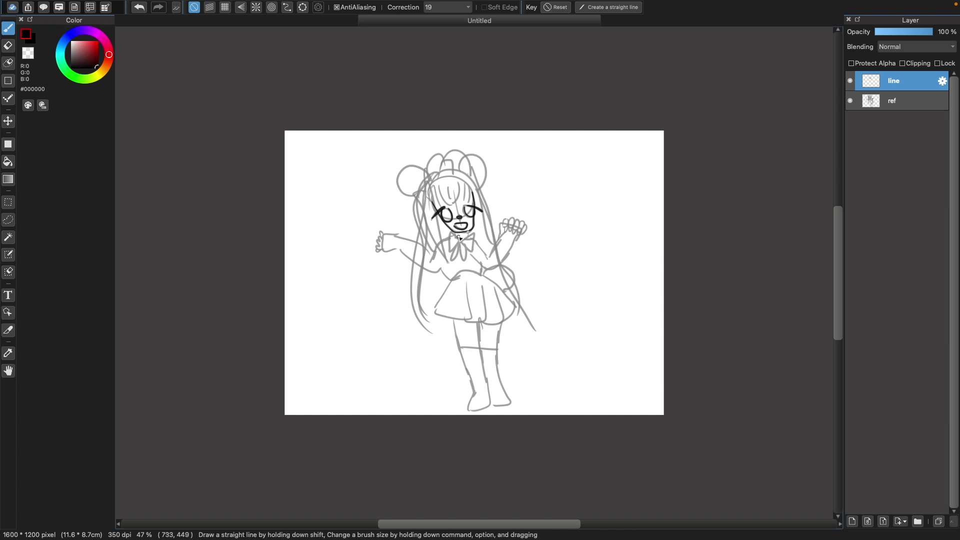
- Ink the neck bow, the raised arm with its curled fingers, and the fingers of the outstretched hand
mouse_move(465, 243)
left_mouse_down()
mouse_move(474, 231)
mouse_move(468, 260)
mouse_move(458, 245)
mouse_move(451, 260)
mouse_move(446, 235)
mouse_move(462, 234)
mouse_move(485, 256)
mouse_move(504, 236)
mouse_move(500, 224)
mouse_move(518, 220)
mouse_move(523, 236)
left_mouse_up()
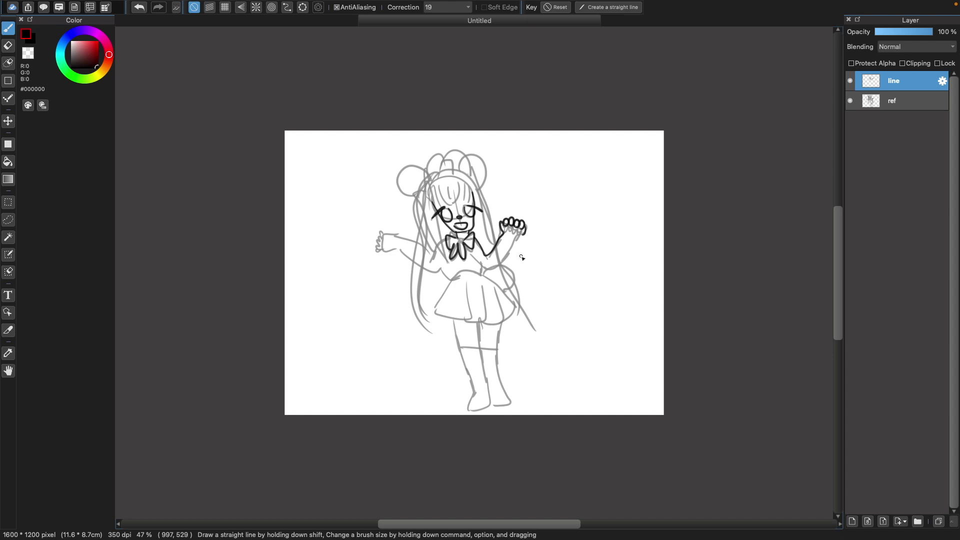
left_click(139, 7)
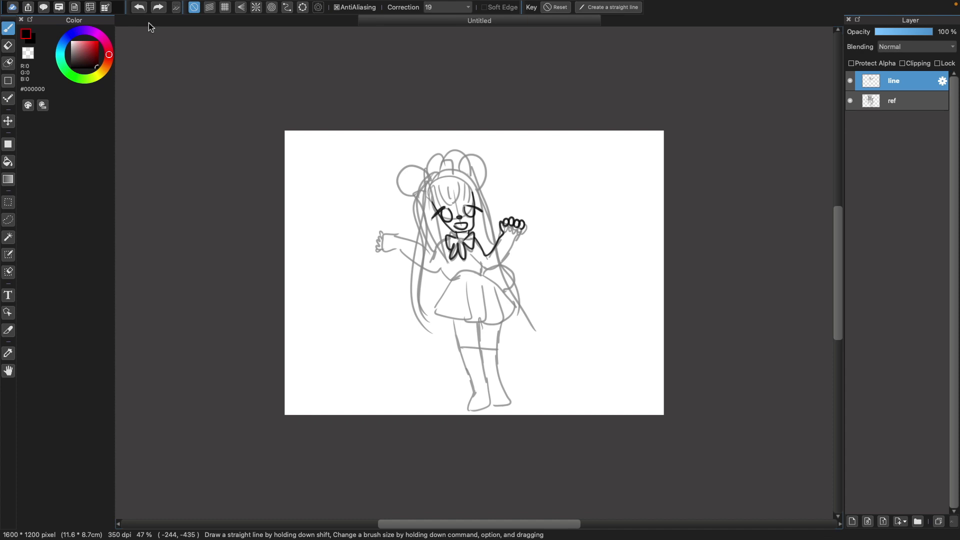
left_click_drag(524, 225, 528, 236)
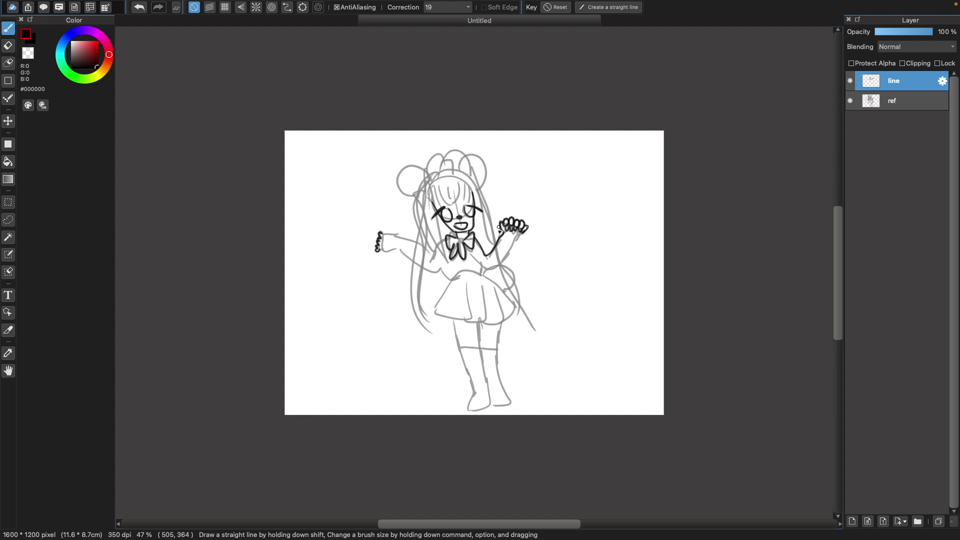
mouse_move(518, 232)
left_mouse_down()
mouse_move(503, 265)
mouse_move(488, 268)
mouse_move(476, 256)
left_mouse_up()
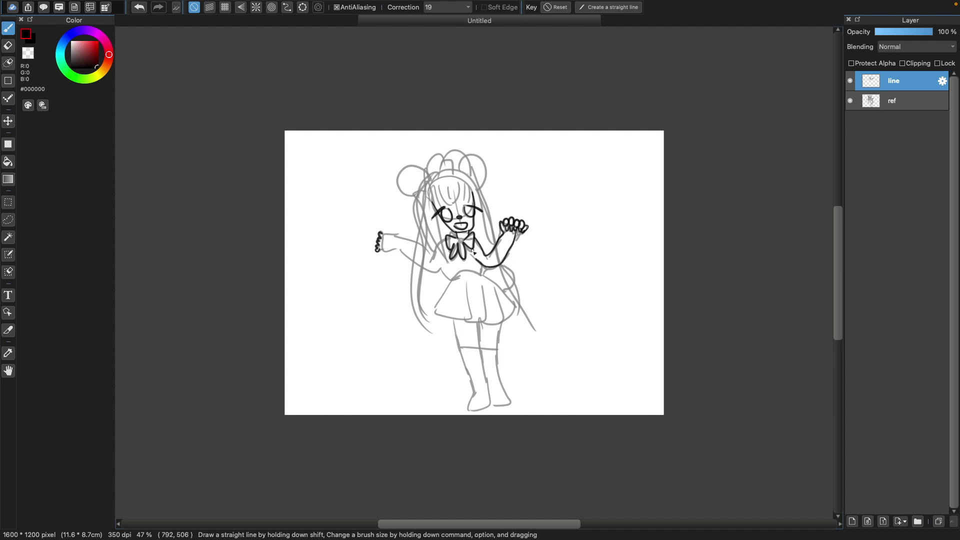
- Ink the outstretched arm, the blouse sides, the pleated skirt and the rounded tail on the line layer
mouse_move(381, 234)
left_mouse_down()
mouse_move(434, 258)
mouse_move(443, 241)
left_mouse_up()
mouse_move(382, 249)
left_mouse_down()
mouse_move(424, 270)
mouse_move(439, 264)
left_mouse_up()
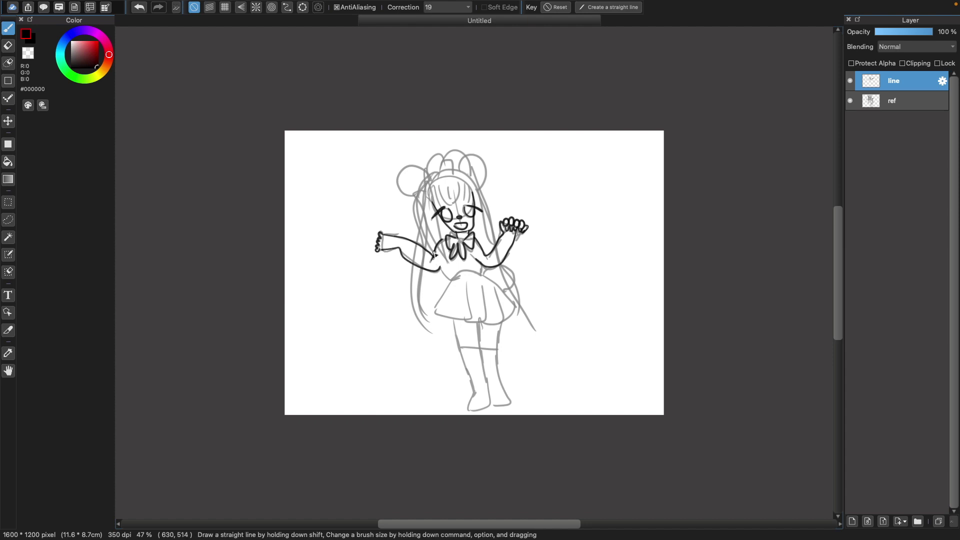
mouse_move(482, 269)
left_mouse_down()
mouse_move(512, 274)
mouse_move(506, 289)
mouse_move(503, 276)
mouse_move(510, 290)
mouse_move(488, 280)
mouse_move(516, 307)
left_mouse_up()
mouse_move(451, 275)
left_mouse_down()
mouse_move(476, 268)
mouse_move(458, 276)
mouse_move(483, 277)
mouse_move(453, 279)
mouse_move(476, 279)
mouse_move(490, 264)
mouse_move(445, 283)
mouse_move(454, 279)
mouse_move(436, 308)
mouse_move(465, 321)
mouse_move(468, 283)
mouse_move(462, 326)
left_mouse_up()
mouse_move(484, 288)
left_mouse_down()
mouse_move(484, 319)
mouse_move(458, 310)
mouse_move(503, 298)
mouse_move(493, 291)
mouse_move(507, 325)
mouse_move(491, 317)
mouse_move(516, 303)
mouse_move(505, 294)
mouse_move(508, 325)
left_mouse_up()
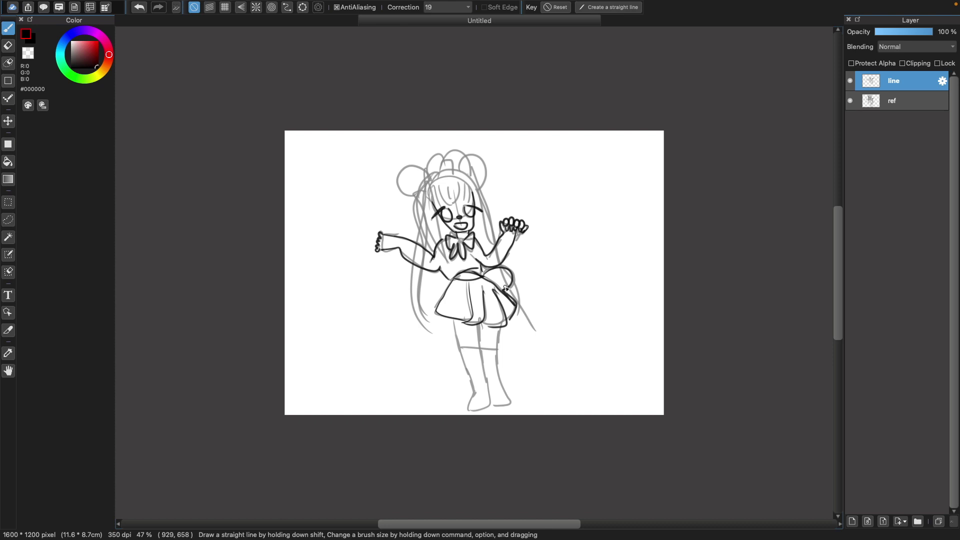
- Ink both legs and feet below the skirt, including the stocking edge across the thighs
mouse_move(454, 324)
left_mouse_down()
mouse_move(472, 403)
mouse_move(479, 411)
mouse_move(490, 401)
left_mouse_up()
left_click_drag(480, 325, 493, 406)
mouse_move(499, 329)
left_mouse_down()
mouse_move(511, 397)
mouse_move(498, 407)
left_mouse_up()
left_click_drag(459, 349, 499, 350)
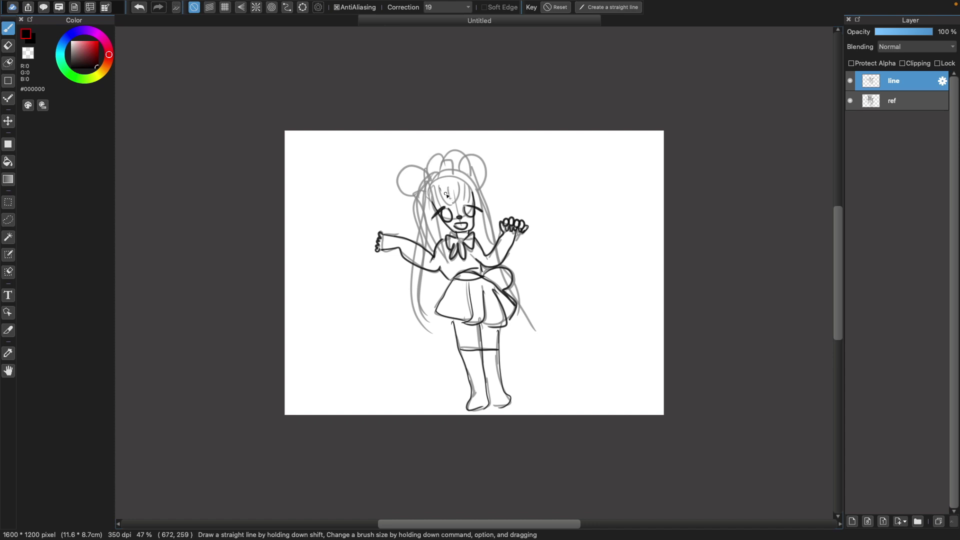
- Ink the bangs and the long hair strands falling on both sides of the body down past the skirt
mouse_move(454, 186)
left_mouse_down()
mouse_move(470, 198)
mouse_move(468, 182)
mouse_move(442, 191)
mouse_move(447, 206)
mouse_move(439, 184)
mouse_move(454, 270)
left_mouse_up()
left_click_drag(424, 199, 441, 282)
mouse_move(415, 201)
left_mouse_down()
mouse_move(429, 333)
mouse_move(415, 269)
mouse_move(438, 322)
left_mouse_up()
left_click_drag(471, 177, 518, 300)
mouse_move(483, 201)
left_mouse_down()
mouse_move(501, 254)
mouse_move(491, 288)
mouse_move(516, 338)
left_mouse_up()
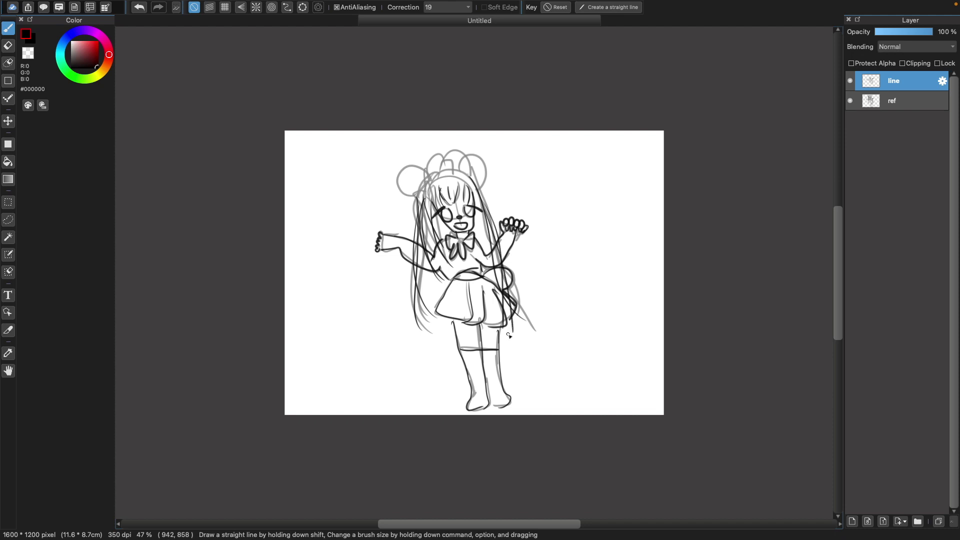
left_click_drag(524, 285, 516, 322)
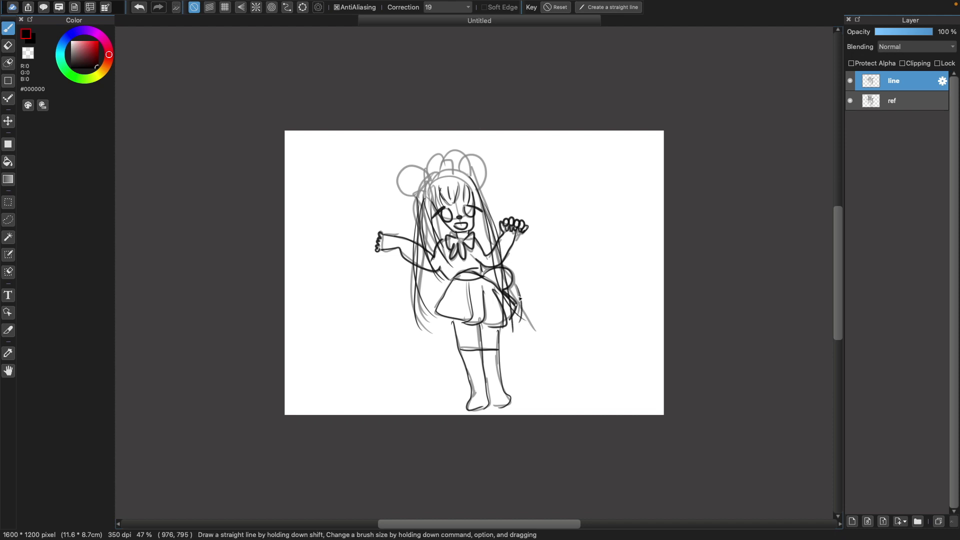
- Ink the headband arc across the hair, the bow on top of the head and both round panda ears
mouse_move(422, 194)
left_mouse_down()
mouse_move(436, 170)
mouse_move(463, 175)
mouse_move(420, 189)
left_mouse_up()
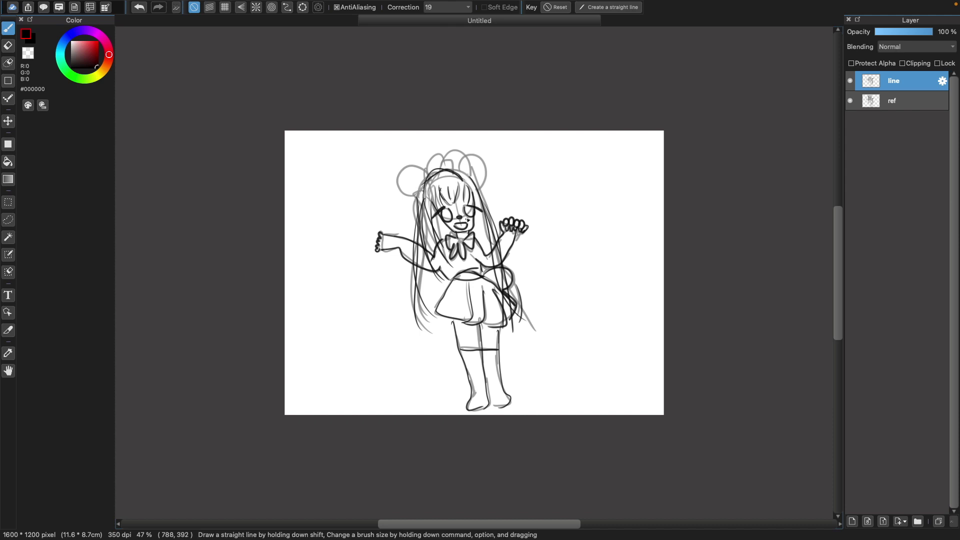
mouse_move(456, 172)
left_mouse_down()
mouse_move(449, 160)
mouse_move(443, 169)
mouse_move(446, 158)
mouse_move(475, 198)
left_mouse_up()
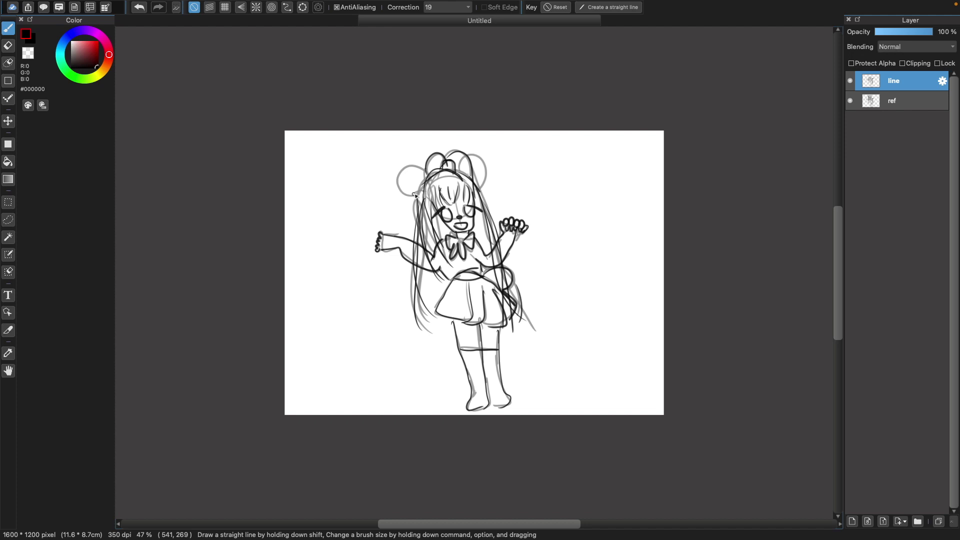
mouse_move(411, 196)
left_mouse_down()
mouse_move(398, 173)
mouse_move(411, 165)
mouse_move(424, 174)
mouse_move(473, 155)
mouse_move(482, 177)
left_mouse_up()
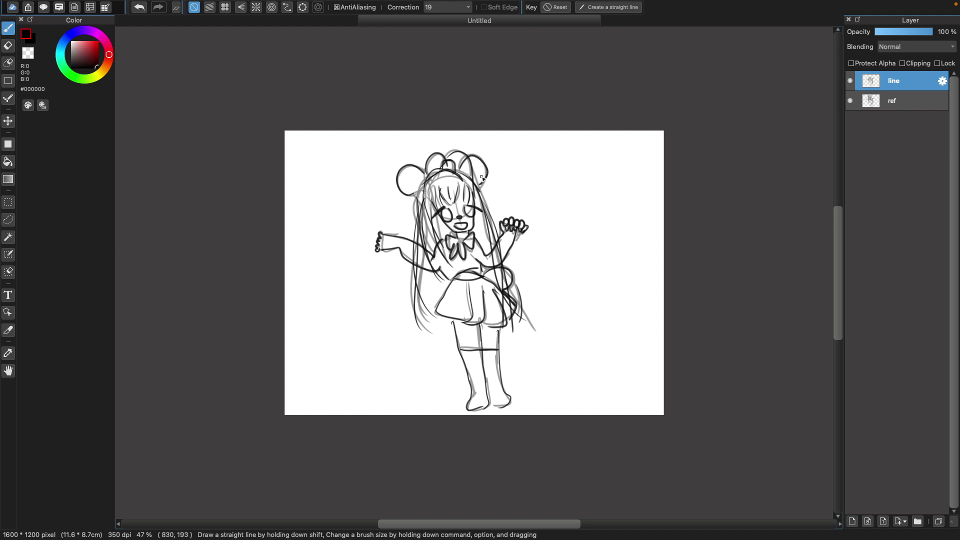
- Add a new layer above the line layer and name it coul
left_click(852, 521)
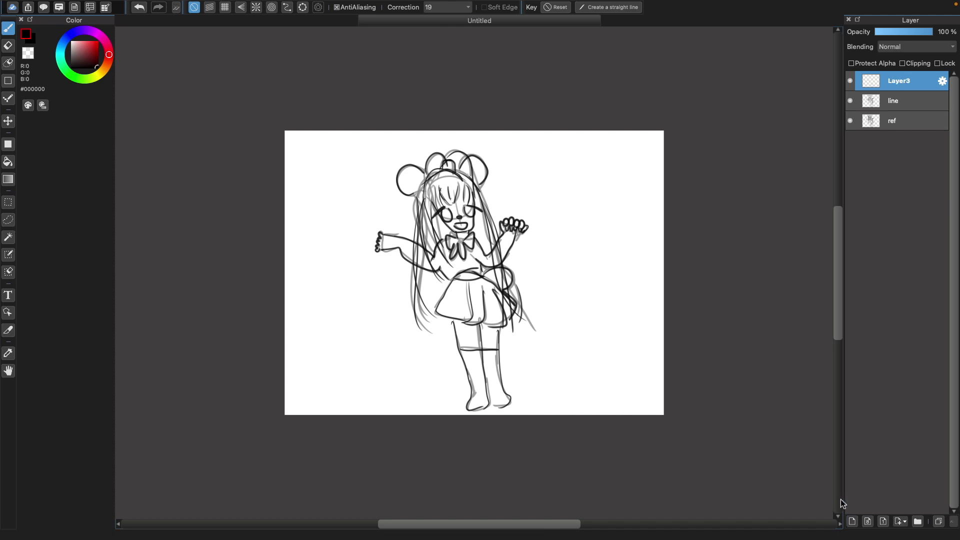
left_click(942, 81)
left_click(678, 280)
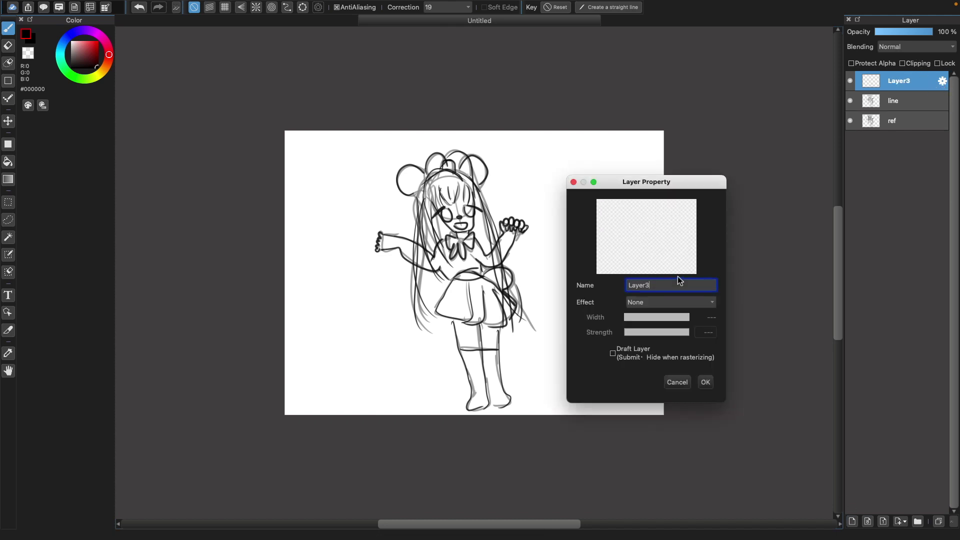
key("BackSpace")
key("BackSpace")
key("BackSpace")
key("BackSpace")
type("cou")
left_click(706, 382)
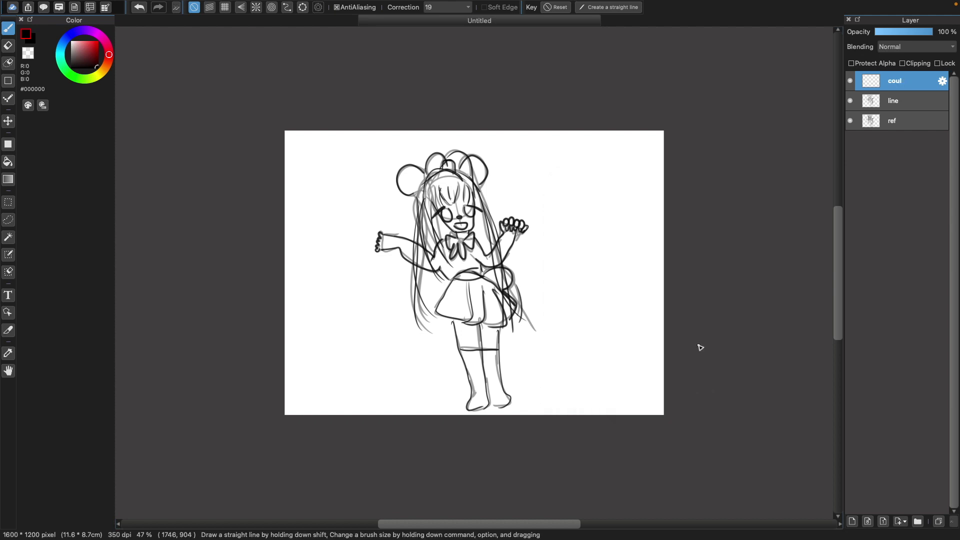
- Make the back layer active and set the brush to dark green #3D5F07 at size 98
mouse_move(620, 1)
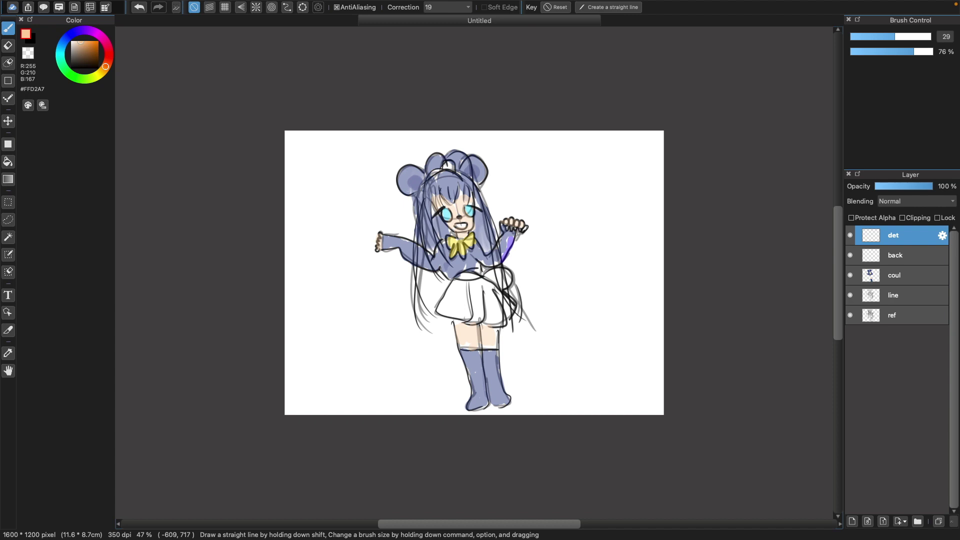
left_click(911, 275)
left_click(912, 260)
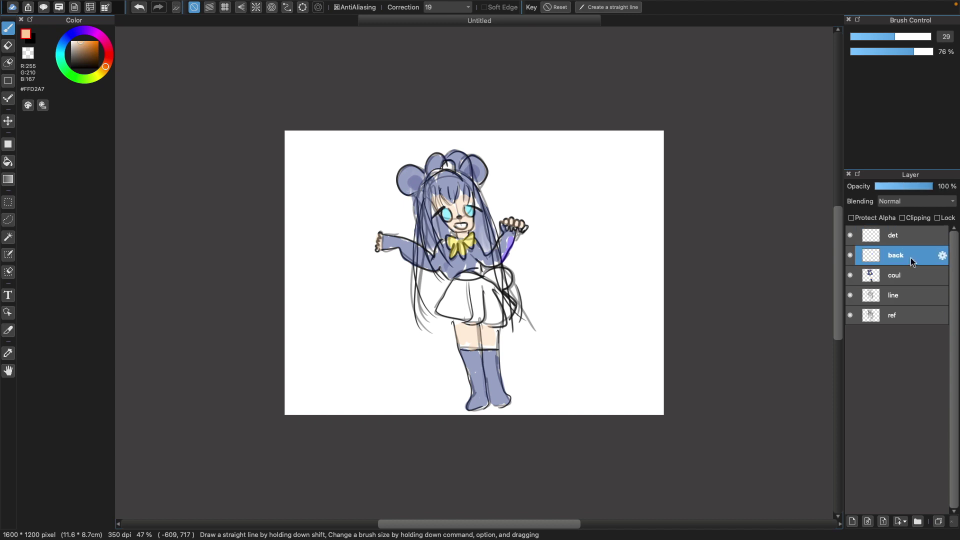
left_click_drag(104, 67, 88, 79)
left_click_drag(91, 41, 97, 58)
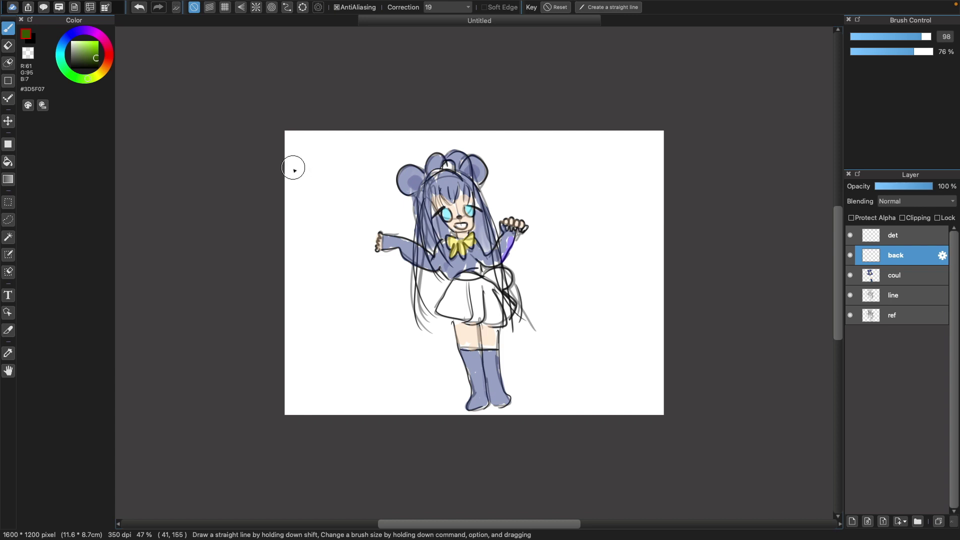
left_click_drag(295, 153, 310, 368)
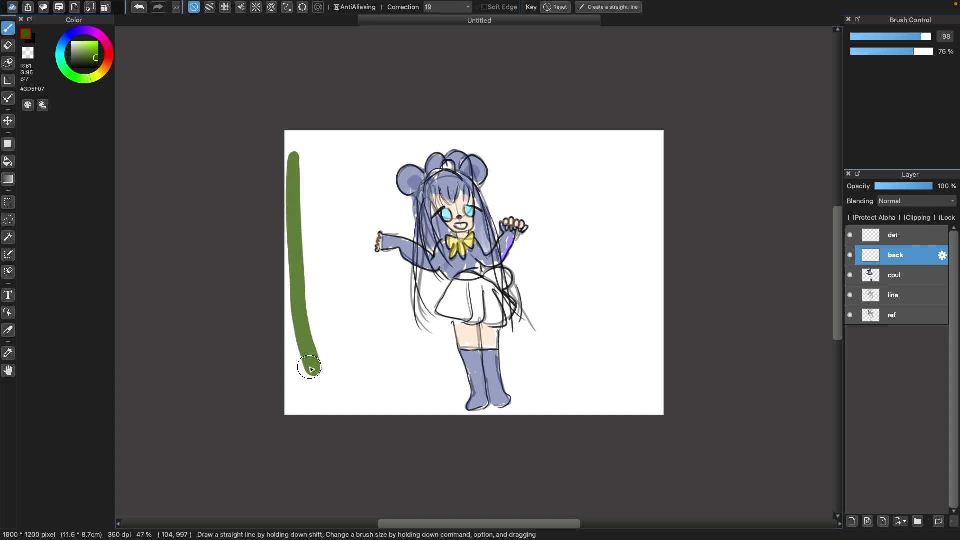
key("super+z")
left_click_drag(287, 181, 300, 399)
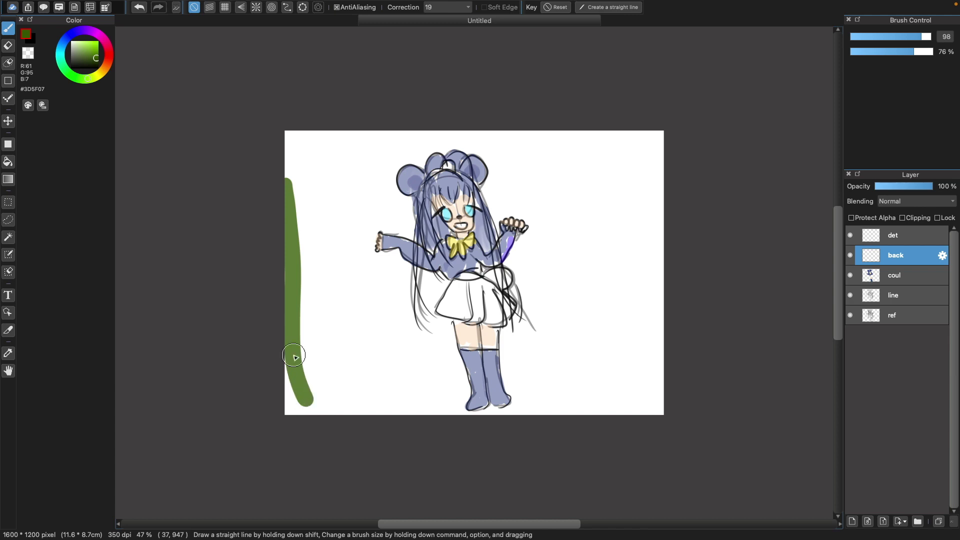
left_click(140, 9)
- Paint long overlapping dark green grass strokes from the canvas's left edge up to the girl, around her outstretched arm and down to her legs
left_click_drag(289, 169, 297, 416)
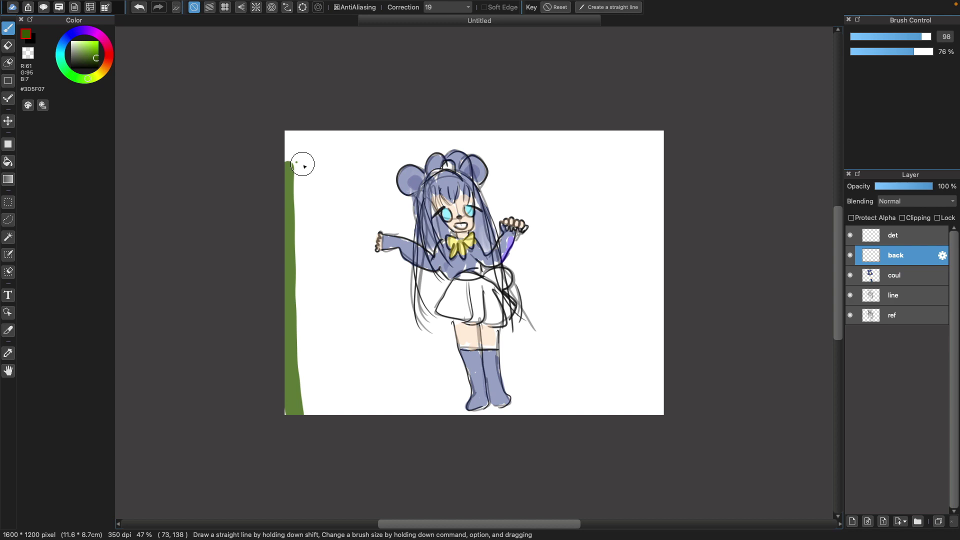
left_click_drag(294, 161, 304, 380)
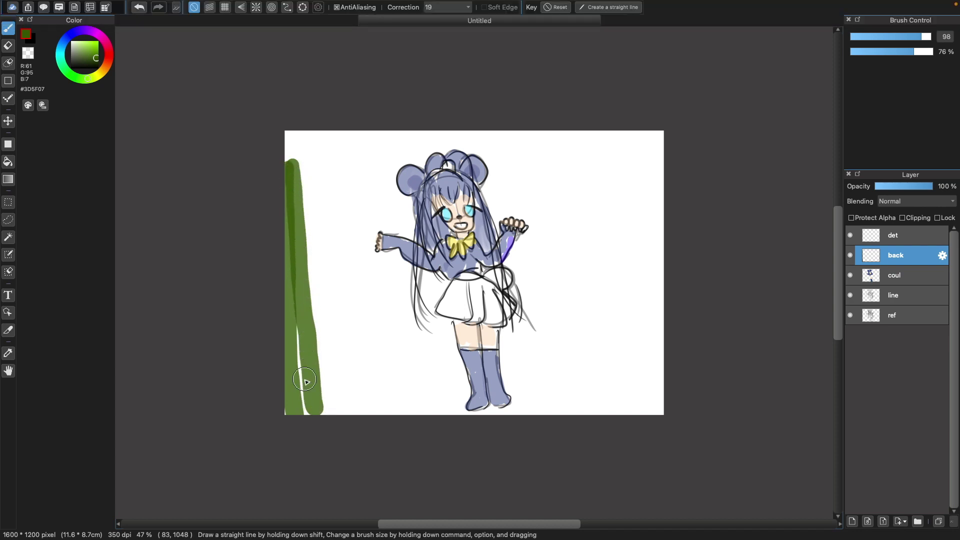
mouse_move(308, 160)
left_mouse_down()
mouse_move(332, 397)
mouse_move(345, 414)
left_mouse_up()
mouse_move(316, 175)
left_mouse_down()
mouse_move(326, 321)
mouse_move(343, 414)
left_mouse_up()
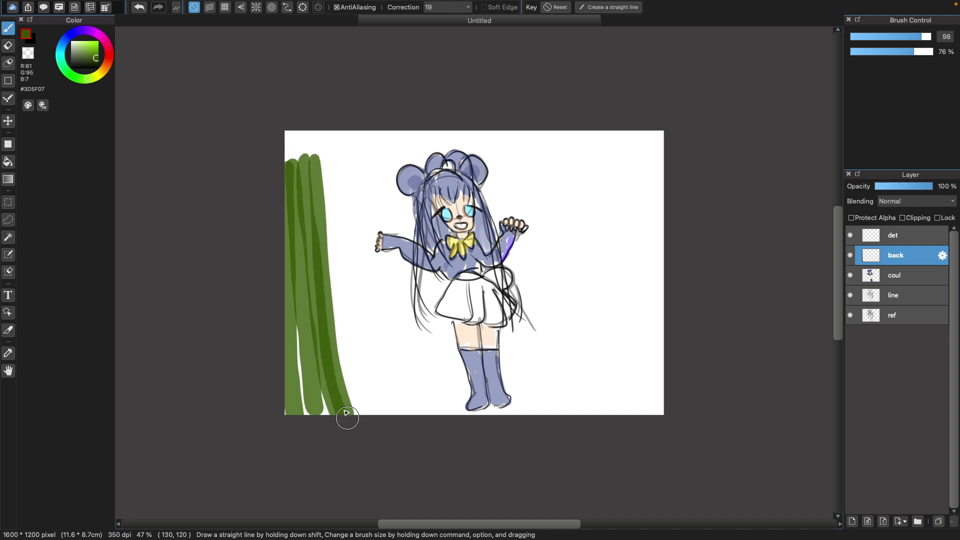
mouse_move(330, 153)
left_mouse_down()
mouse_move(360, 390)
mouse_move(372, 408)
mouse_move(369, 388)
mouse_move(380, 403)
left_mouse_up()
mouse_move(366, 148)
left_mouse_down()
mouse_move(369, 317)
mouse_move(392, 397)
left_mouse_up()
left_click_drag(353, 151, 379, 358)
left_click_drag(369, 147, 378, 242)
mouse_move(383, 148)
left_mouse_down()
mouse_move(386, 231)
mouse_move(390, 156)
mouse_move(392, 224)
mouse_move(397, 193)
mouse_move(401, 217)
mouse_move(407, 195)
mouse_move(407, 230)
mouse_move(407, 212)
mouse_move(386, 264)
mouse_move(380, 256)
mouse_move(409, 418)
left_mouse_up()
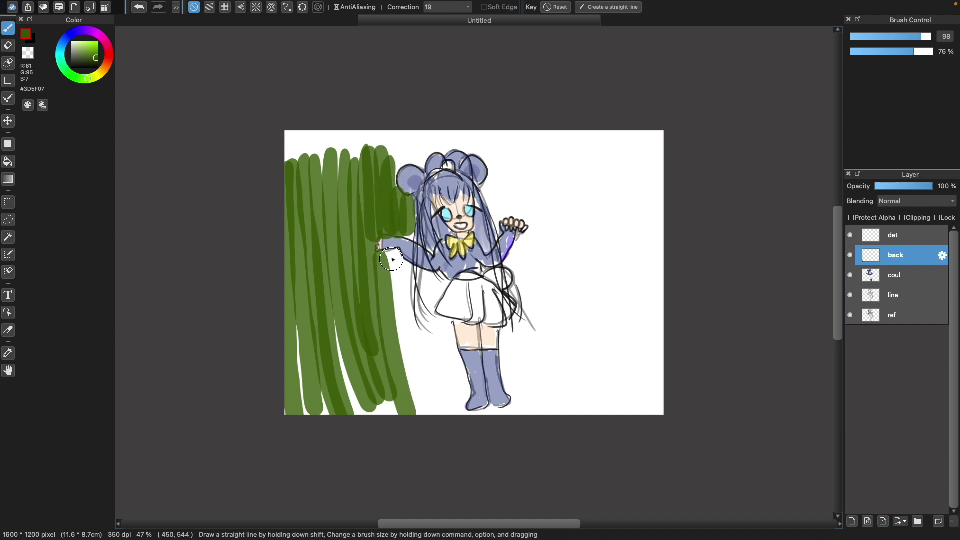
left_click_drag(395, 260, 428, 431)
left_click_drag(407, 262, 431, 390)
mouse_move(427, 317)
left_mouse_down()
mouse_move(452, 415)
mouse_move(442, 324)
mouse_move(476, 420)
left_mouse_up()
- Paint dark green grass strokes around the raised hand and down beside the skirt and legs to the canvas's bottom edge
left_click_drag(497, 188, 513, 220)
left_click_drag(514, 155, 576, 374)
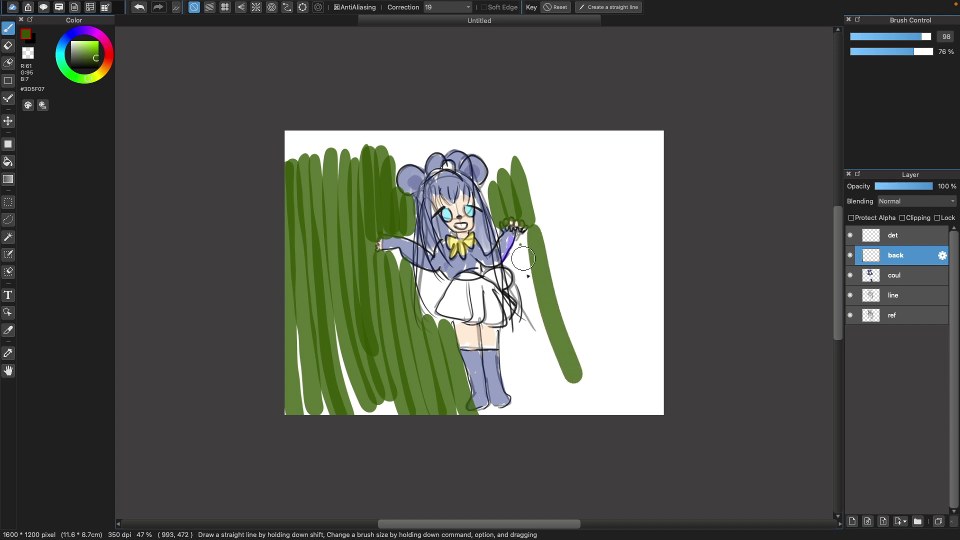
left_click_drag(521, 248, 572, 415)
mouse_move(525, 333)
left_mouse_down()
mouse_move(548, 415)
mouse_move(525, 418)
left_mouse_up()
left_click_drag(507, 350, 530, 415)
left_click_drag(571, 373, 595, 434)
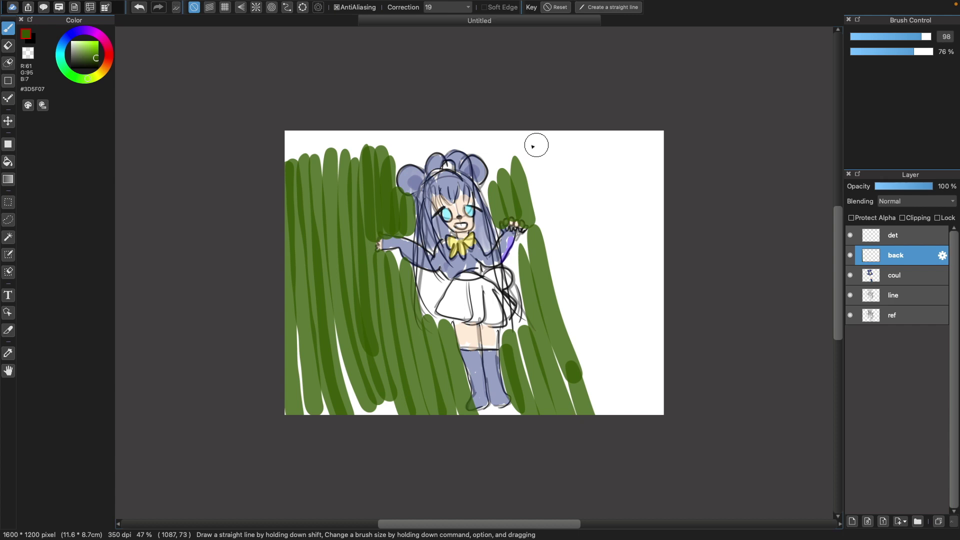
- Extend the dark green grass strokes from beside the raised hand across to the canvas's right edge
left_click_drag(539, 168, 606, 395)
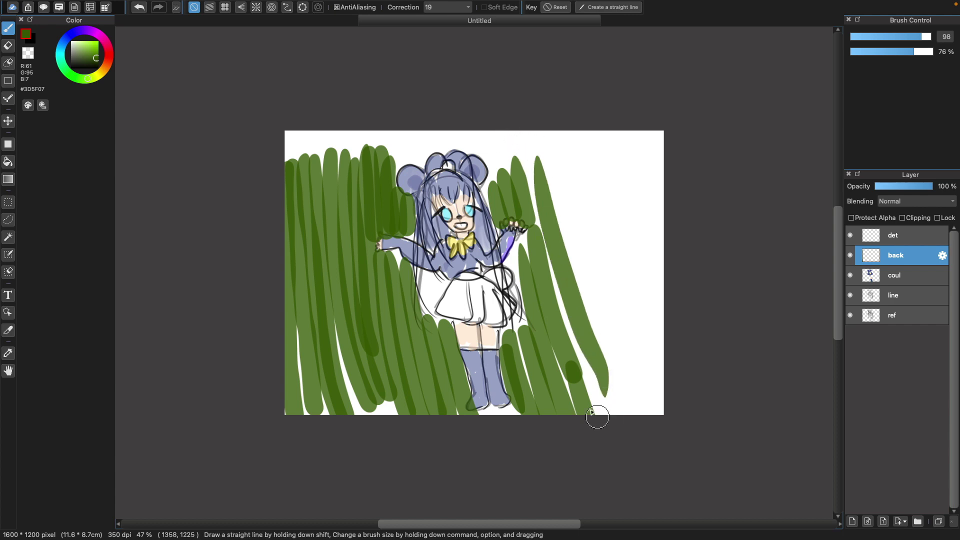
mouse_move(545, 230)
left_mouse_down()
mouse_move(568, 338)
mouse_move(598, 409)
left_mouse_up()
left_click_drag(531, 161, 569, 288)
left_click_drag(576, 164, 644, 439)
mouse_move(557, 161)
left_mouse_down()
mouse_move(583, 300)
mouse_move(627, 415)
left_mouse_up()
mouse_move(597, 170)
left_mouse_down()
mouse_move(600, 224)
mouse_move(661, 424)
left_mouse_up()
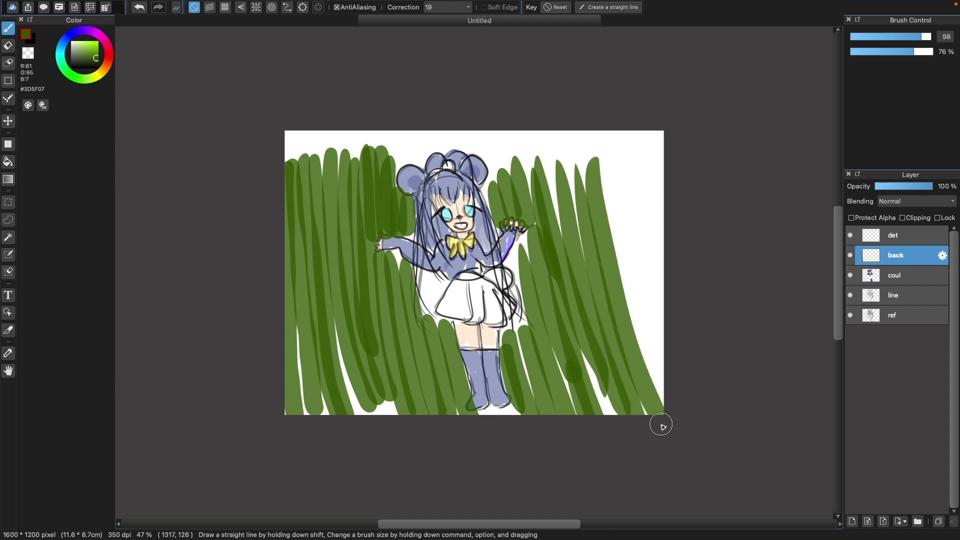
mouse_move(606, 163)
left_mouse_down()
mouse_move(605, 198)
mouse_move(689, 424)
left_mouse_up()
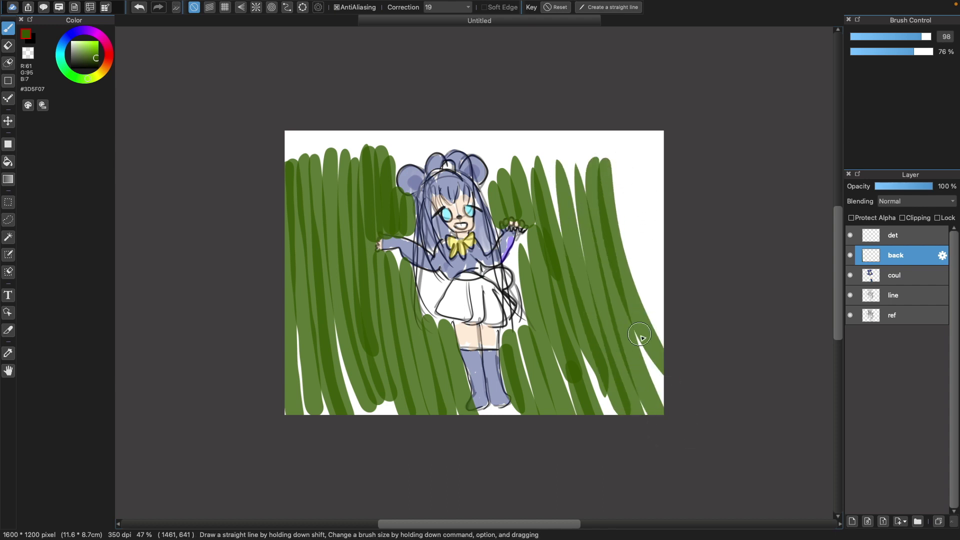
left_click_drag(622, 161, 657, 395)
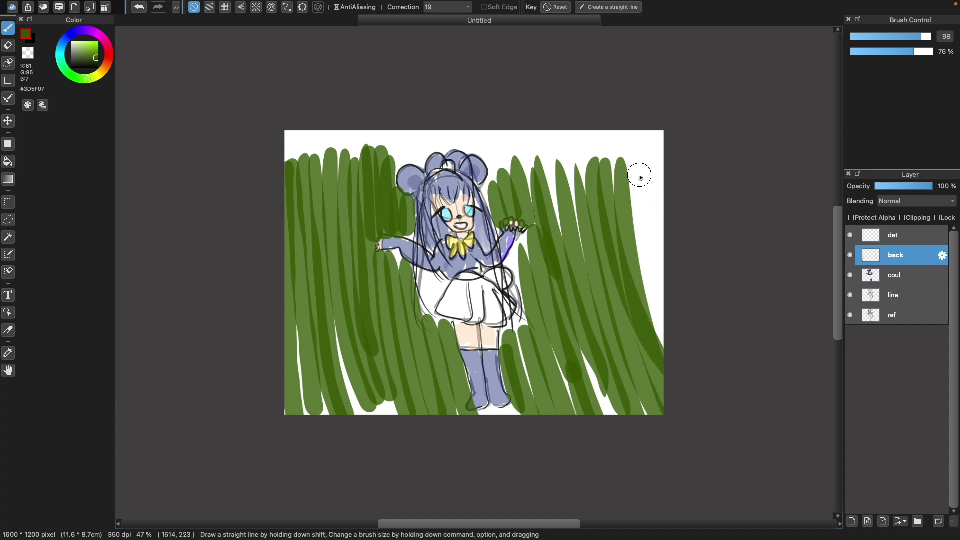
left_click_drag(641, 177, 670, 350)
left_click_drag(656, 184, 669, 346)
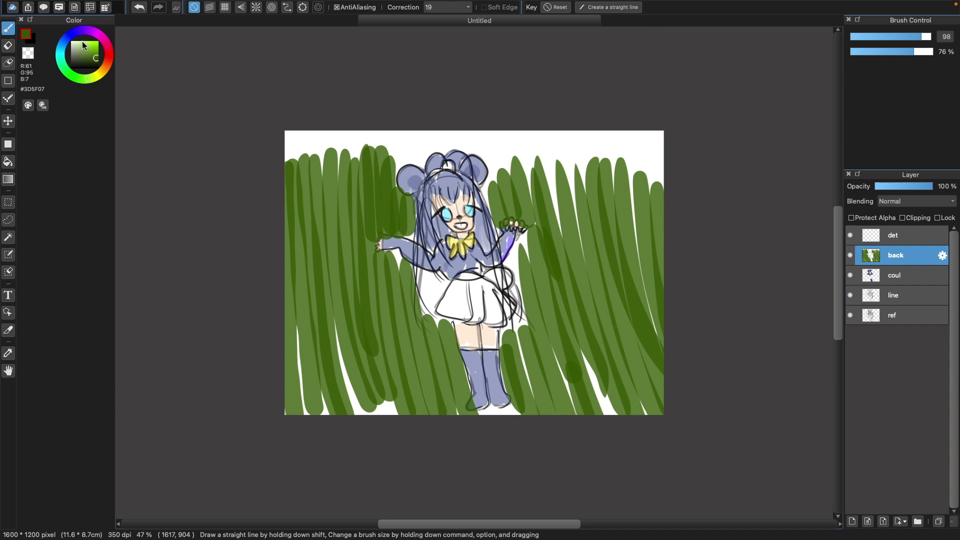
- Paint the sky strip above the grass and around the ears in pale blue #B8E8F1 on the back layer
mouse_move(66, 46)
left_mouse_down()
mouse_move(62, 54)
mouse_move(93, 44)
left_mouse_up()
left_click_drag(296, 144, 298, 135)
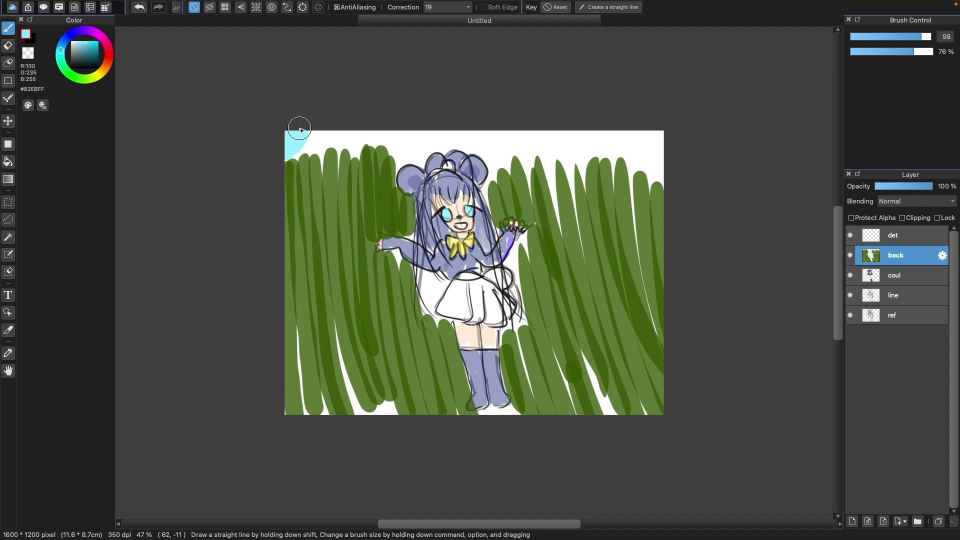
left_click(139, 7)
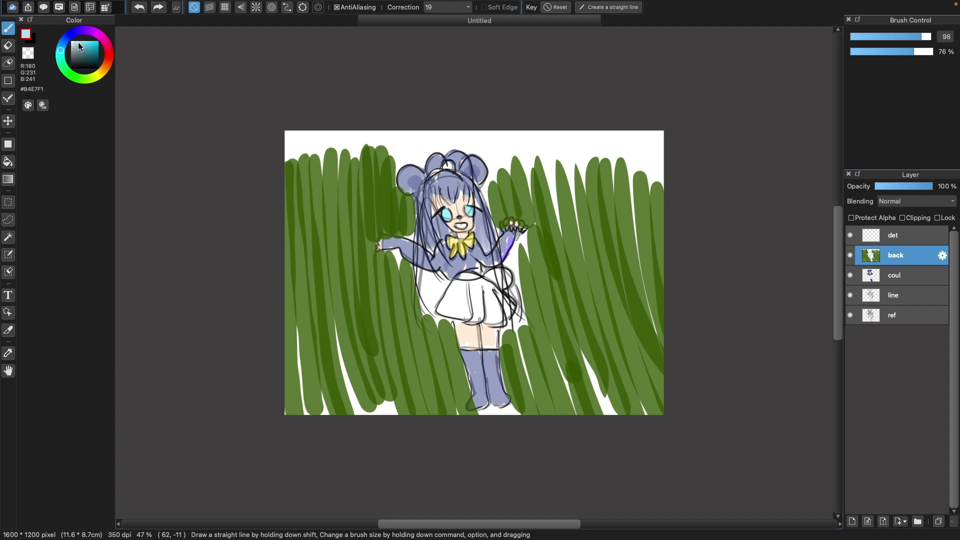
mouse_move(314, 128)
left_mouse_down()
mouse_move(291, 141)
mouse_move(355, 132)
mouse_move(364, 132)
mouse_move(331, 141)
mouse_move(429, 140)
mouse_move(398, 139)
mouse_move(392, 146)
mouse_move(402, 153)
mouse_move(456, 133)
mouse_move(510, 154)
mouse_move(488, 177)
left_mouse_up()
mouse_move(478, 143)
left_mouse_down()
mouse_move(453, 139)
mouse_move(507, 142)
mouse_move(535, 156)
mouse_move(540, 127)
mouse_move(552, 155)
mouse_move(550, 133)
mouse_move(575, 132)
mouse_move(584, 142)
mouse_move(599, 135)
mouse_move(595, 153)
mouse_move(641, 143)
mouse_move(652, 156)
mouse_move(661, 134)
mouse_move(652, 155)
mouse_move(606, 140)
mouse_move(625, 140)
left_mouse_up()
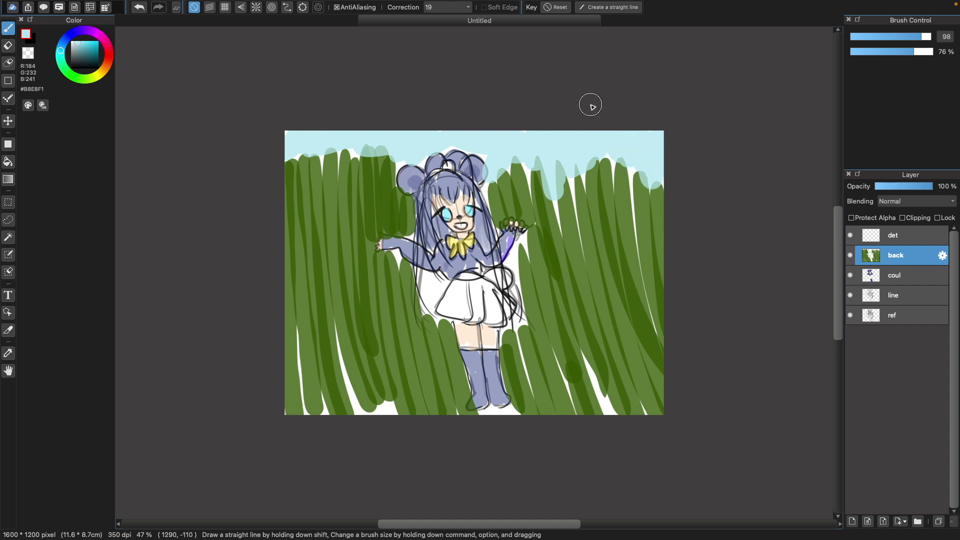
- Delete the ref sketch layer
left_click(909, 241)
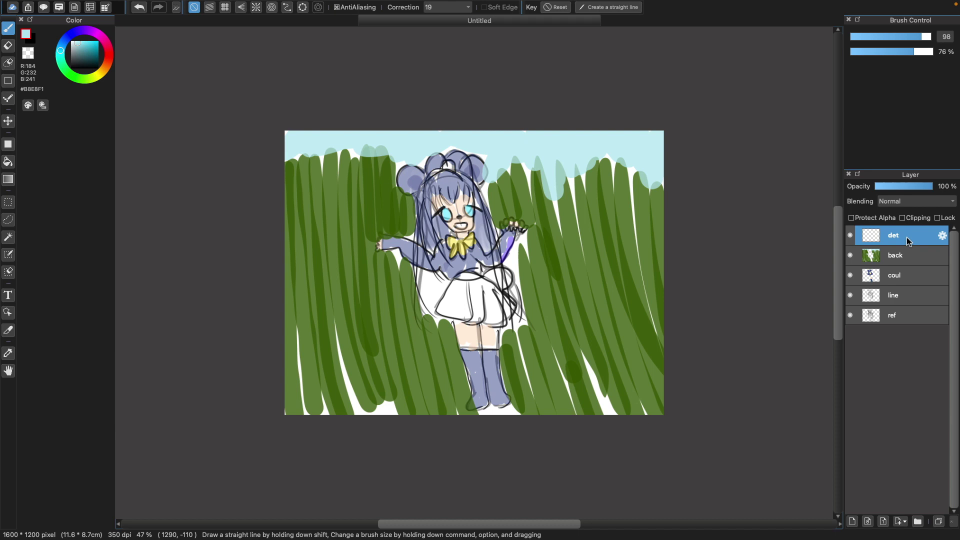
left_click(889, 316)
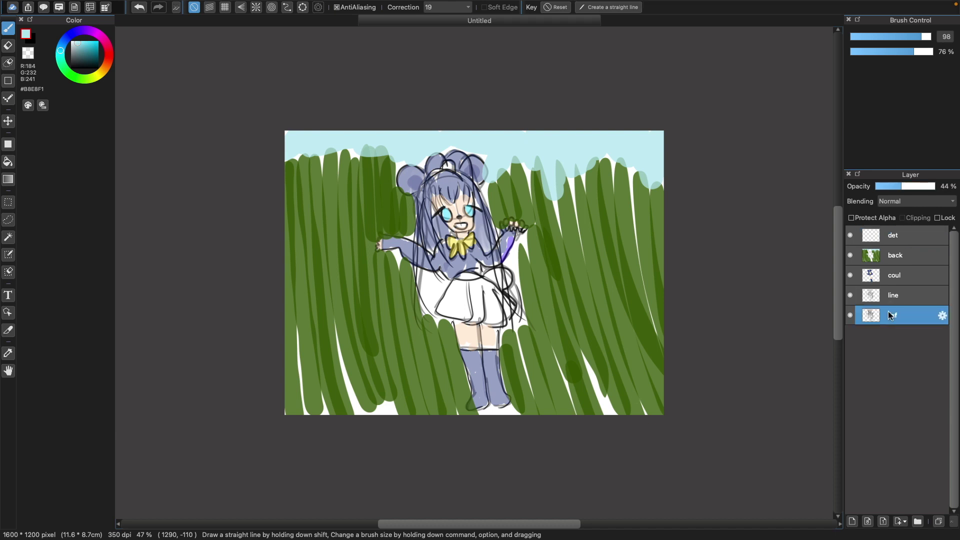
left_click(954, 522)
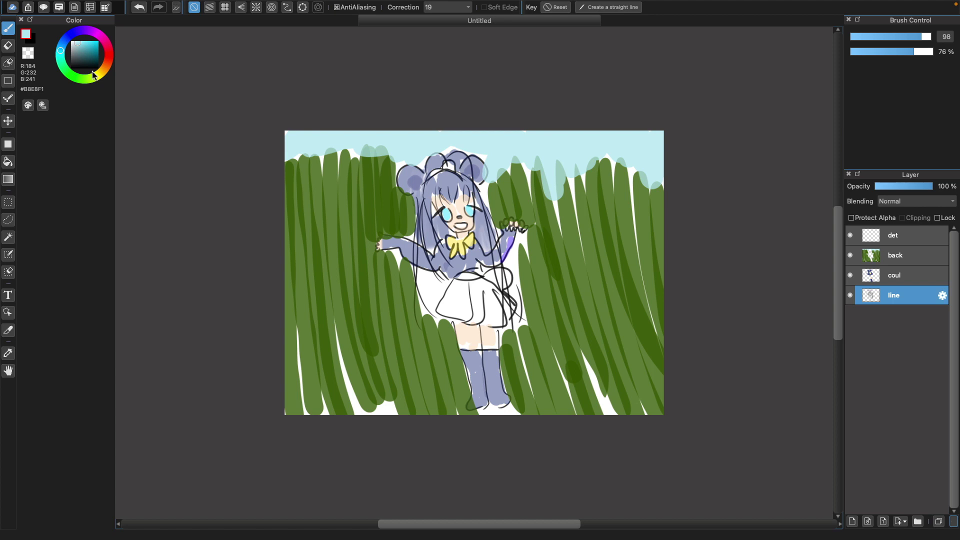
- Paint a pale yellow #FFEDA3 patch over the sky and grass in the canvas's upper-left corner on the det layer
left_click(884, 240)
left_click_drag(101, 67, 101, 74)
left_click_drag(88, 41, 76, 36)
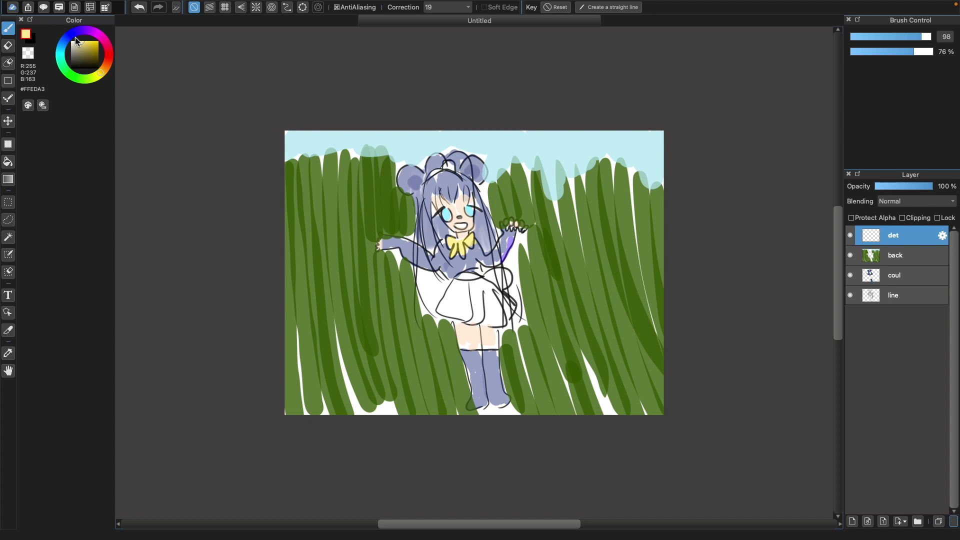
mouse_move(300, 145)
left_mouse_down()
mouse_move(293, 136)
mouse_move(307, 127)
mouse_move(306, 148)
left_mouse_up()
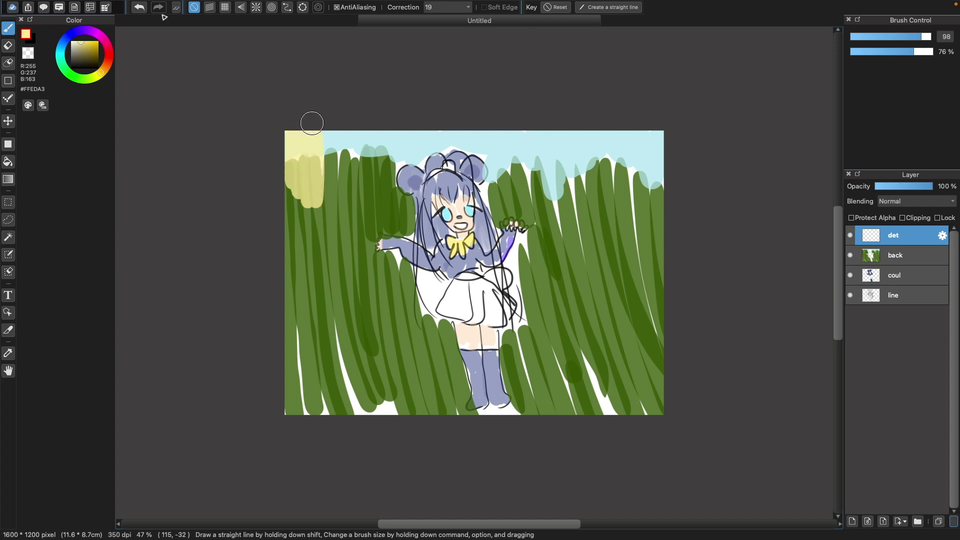
- Undo the pale yellow patch and switch the brush color to black #000000
left_click(140, 8)
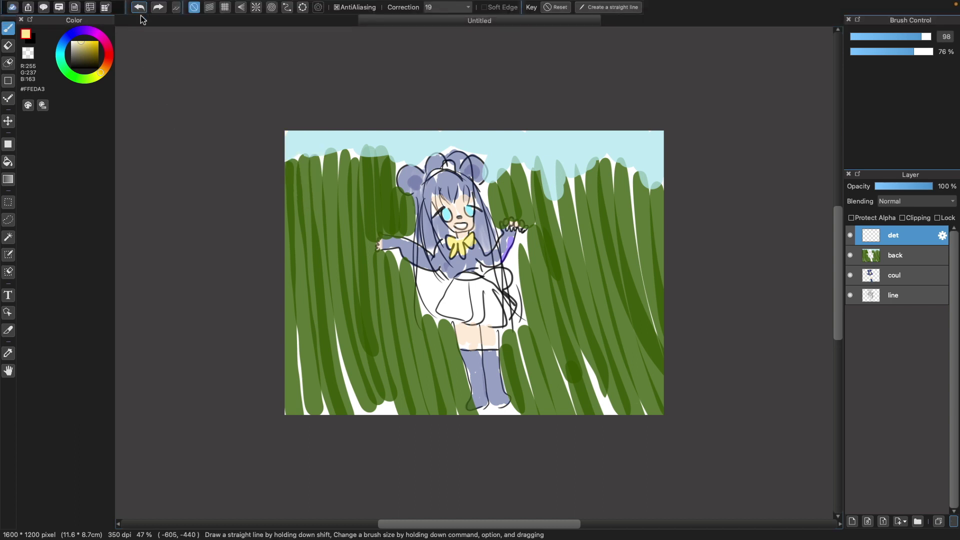
left_click_drag(95, 64, 106, 72)
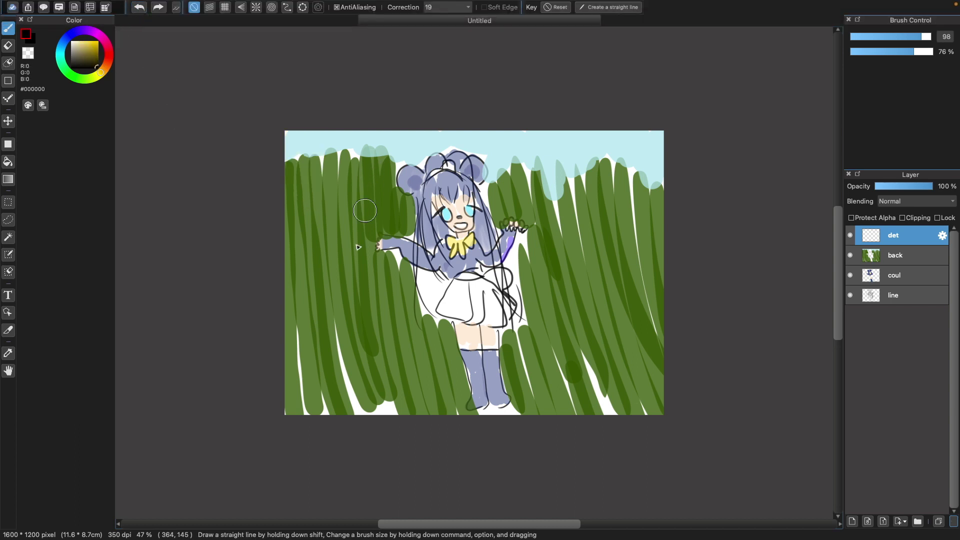
mouse_move(458, 159)
left_mouse_down()
mouse_move(438, 214)
mouse_move(452, 189)
mouse_move(446, 250)
mouse_move(457, 201)
left_mouse_up()
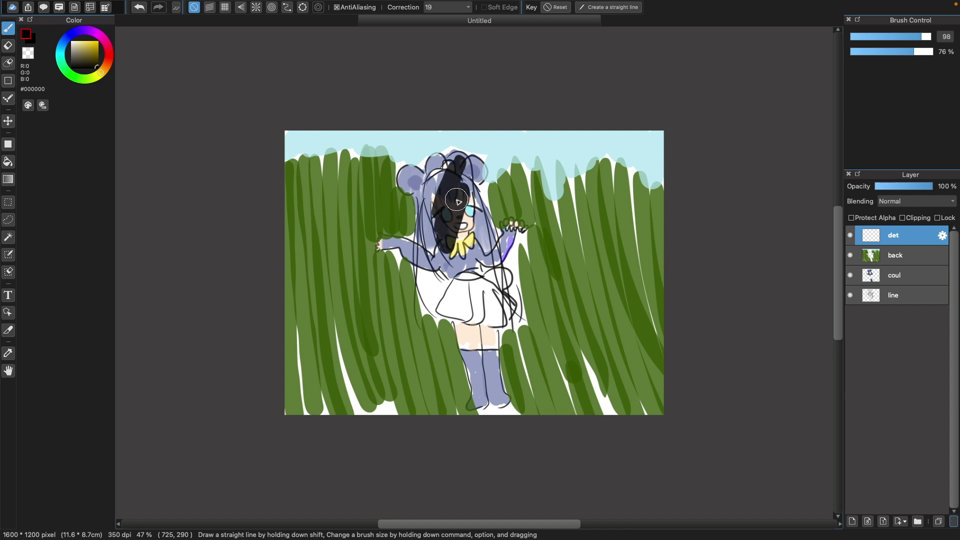
mouse_move(143, 9)
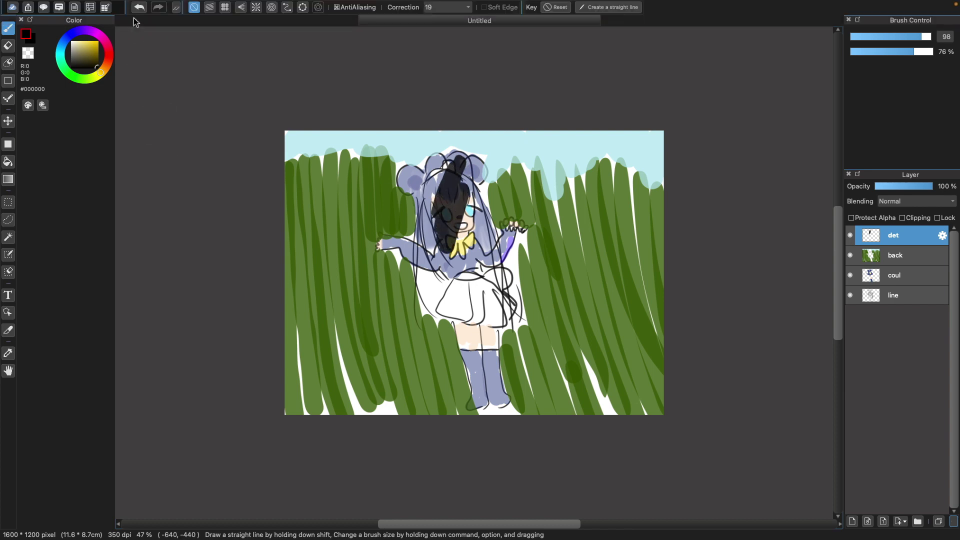
left_click(140, 9)
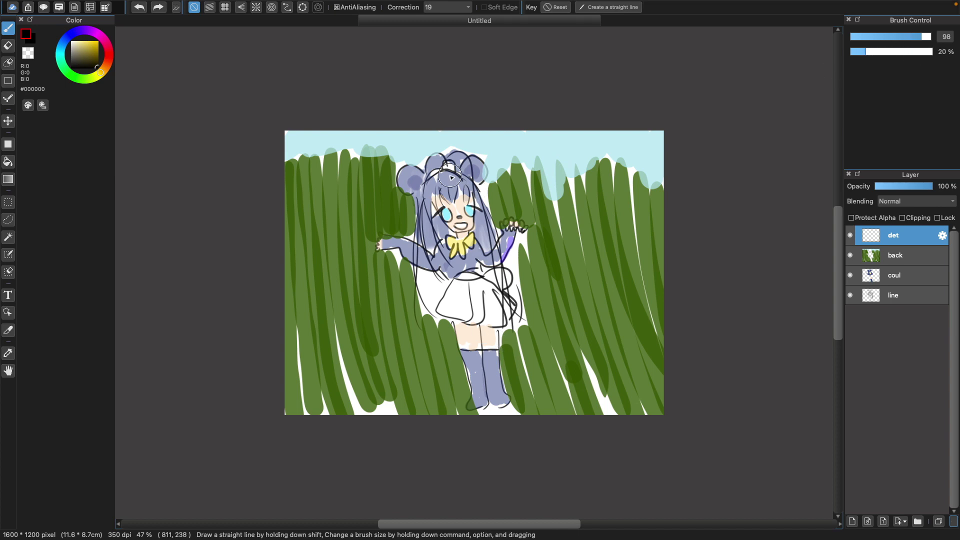
- Shade the girl's hair, ears, clothes and legs in black at 20% brush opacity, and switch the brush color to pale yellow #FFEDA3
mouse_move(409, 171)
left_mouse_down()
mouse_move(418, 196)
mouse_move(433, 187)
mouse_move(437, 197)
mouse_move(446, 175)
mouse_move(435, 302)
mouse_move(449, 250)
mouse_move(441, 259)
mouse_move(423, 242)
mouse_move(415, 254)
mouse_move(388, 242)
mouse_move(438, 254)
mouse_move(435, 282)
mouse_move(468, 344)
mouse_move(470, 337)
mouse_move(474, 376)
mouse_move(474, 336)
mouse_move(465, 315)
left_mouse_up()
mouse_move(481, 170)
left_mouse_down()
mouse_move(477, 215)
mouse_move(493, 252)
mouse_move(510, 227)
mouse_move(498, 275)
mouse_move(502, 389)
left_mouse_up()
left_click_drag(92, 64, 91, 44)
left_click_drag(302, 170, 299, 220)
mouse_move(300, 134)
left_mouse_down()
mouse_move(311, 174)
mouse_move(431, 168)
mouse_move(421, 169)
mouse_move(403, 140)
left_mouse_up()
key("super+z")
key("super+z")
key("super+z")
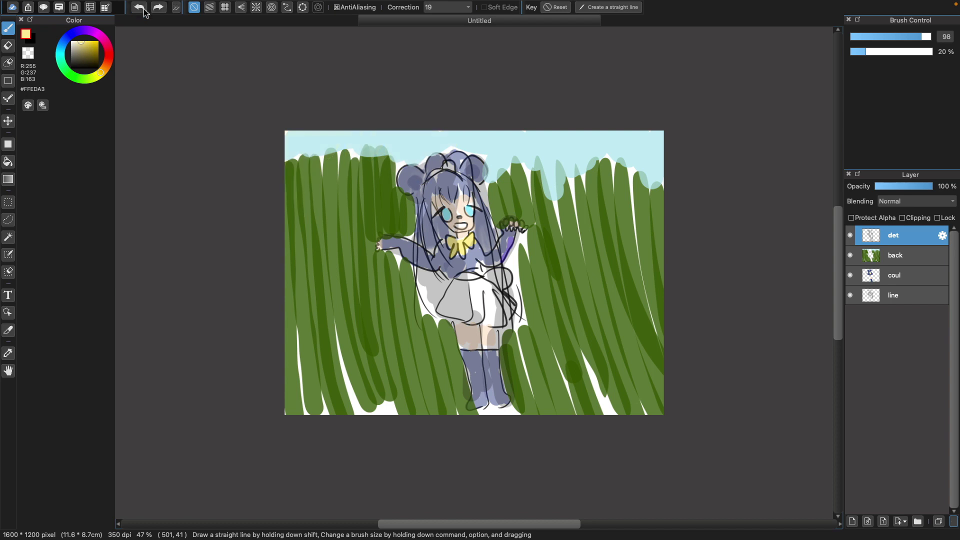
- Paint a translucent pale yellow glow over the upper-left sky and the girl's ears and top of the head on the det layer
mouse_move(316, 140)
left_mouse_down()
mouse_move(336, 133)
mouse_move(377, 142)
mouse_move(408, 171)
mouse_move(428, 145)
mouse_move(483, 166)
mouse_move(460, 159)
mouse_move(411, 170)
mouse_move(416, 193)
mouse_move(428, 153)
mouse_move(449, 140)
mouse_move(355, 132)
left_mouse_up()
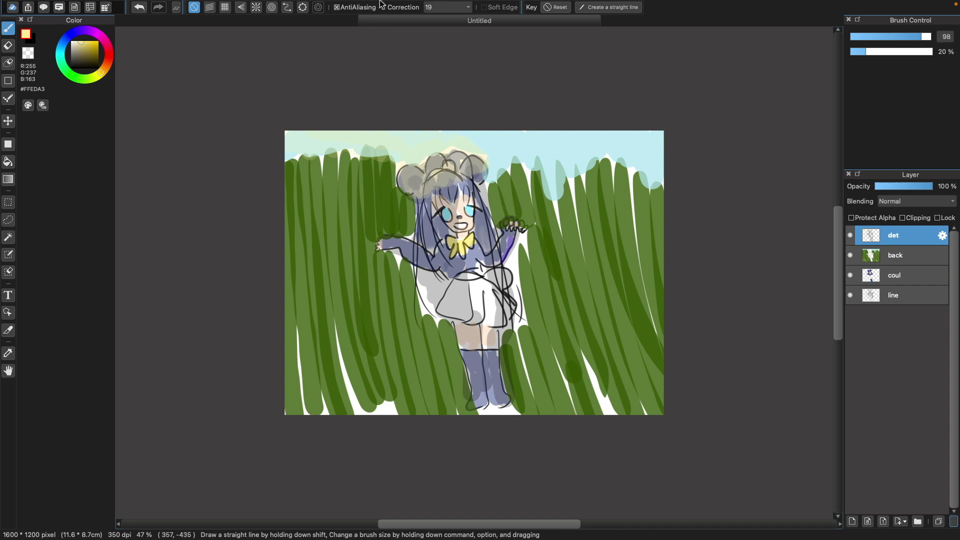
mouse_move(381, 4)
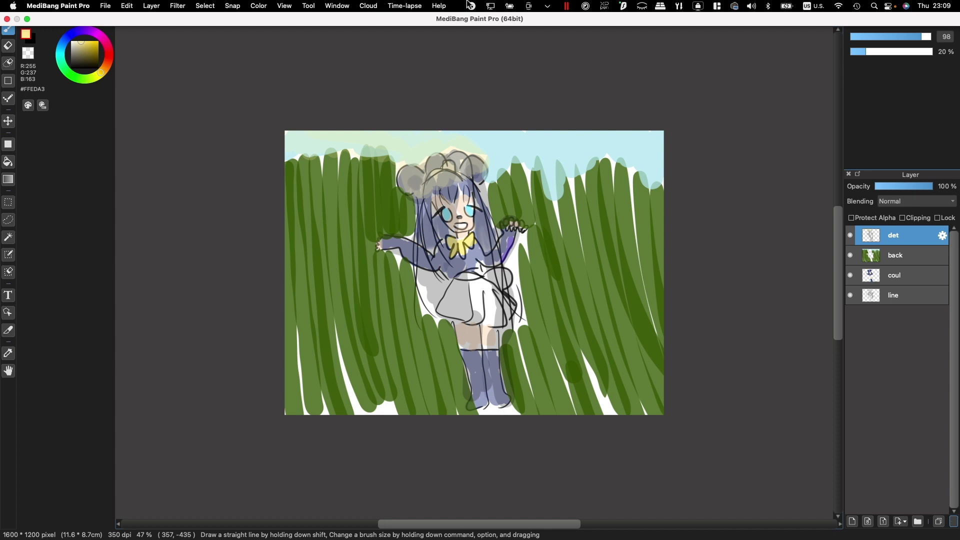